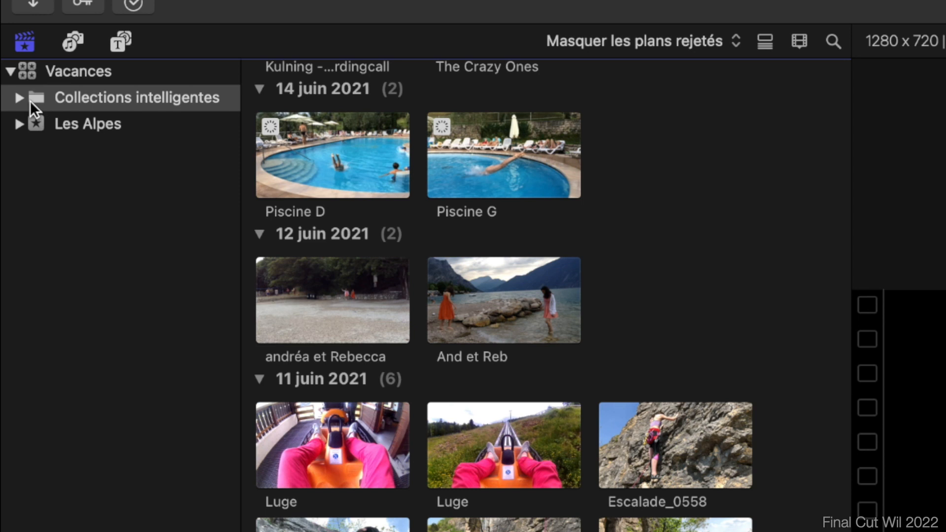
Look through the library's smart collections for audio only, favourites, images, projects and all videos, then collapse the collections folder.
click(37, 102)
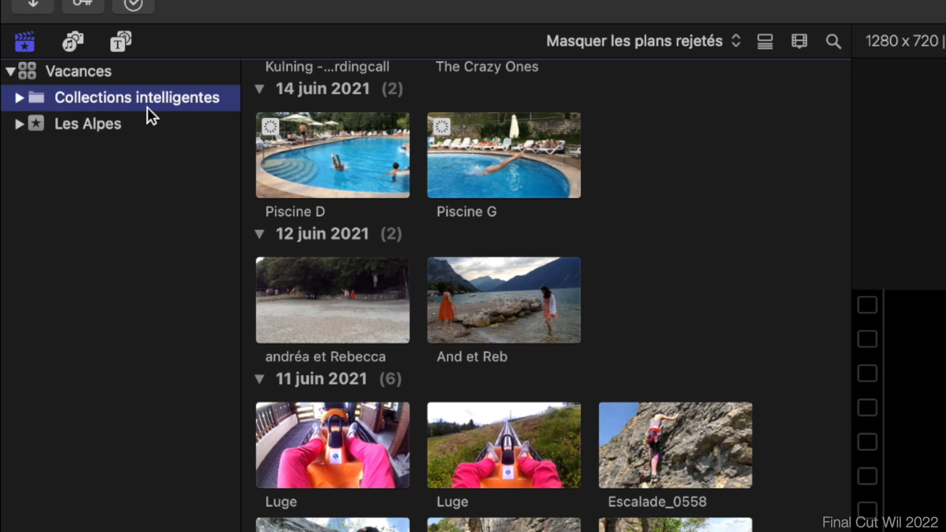
click(18, 99)
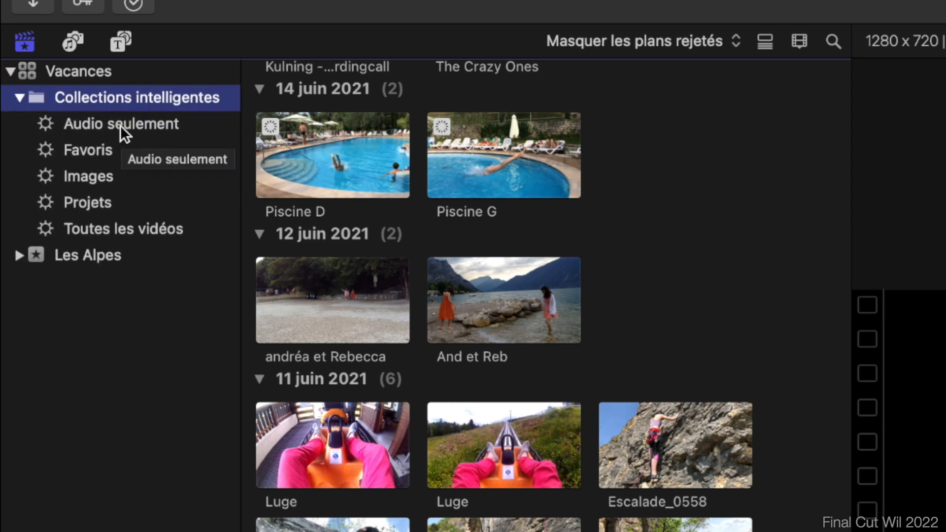
click(75, 123)
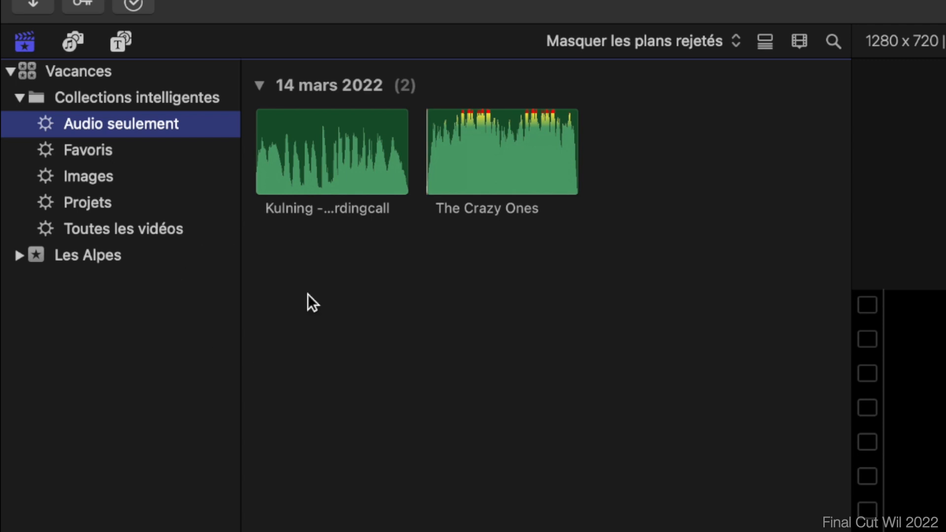
click(98, 153)
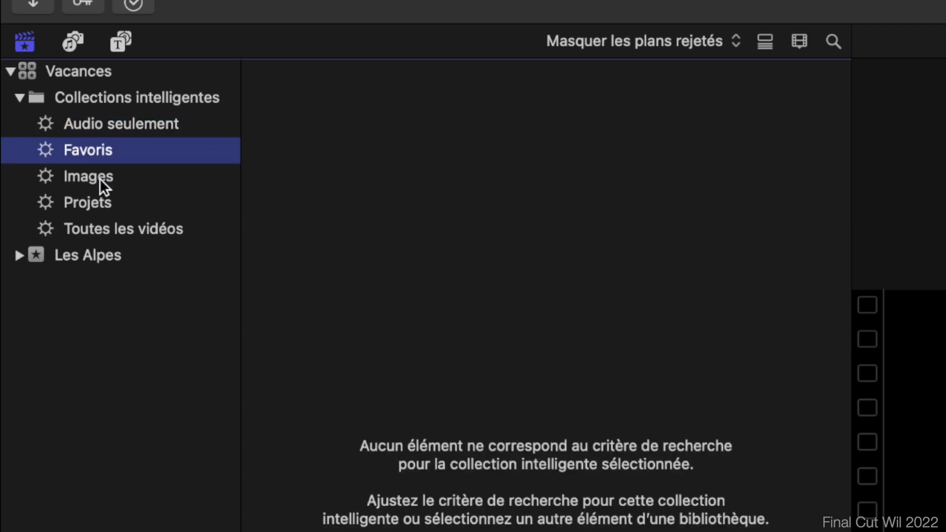
click(100, 179)
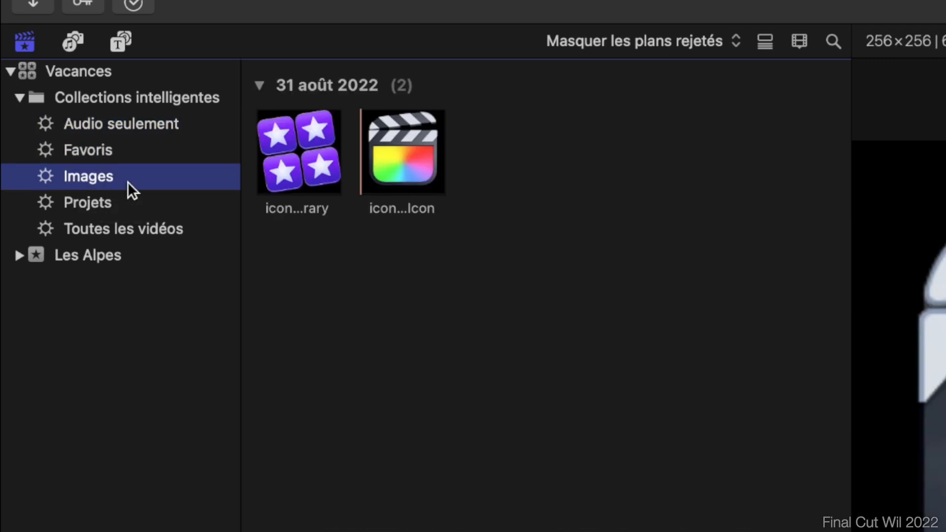
click(138, 209)
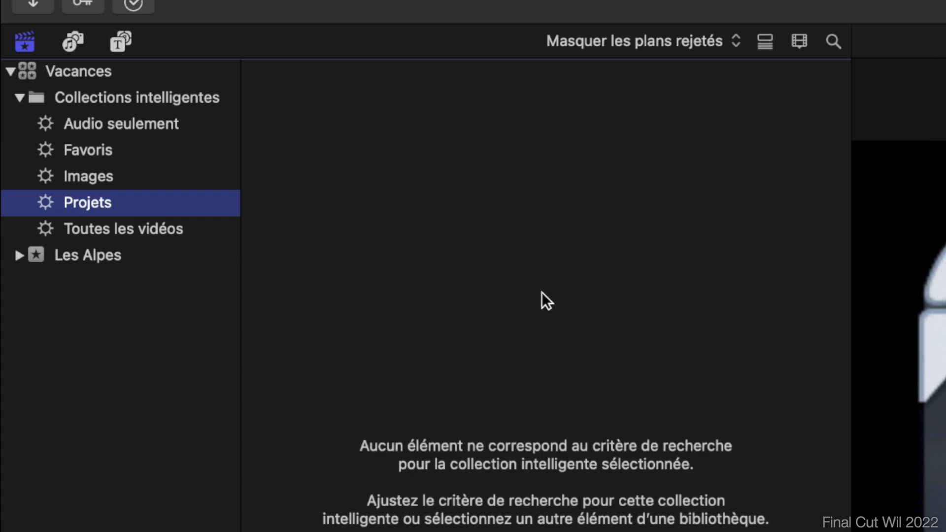
click(157, 229)
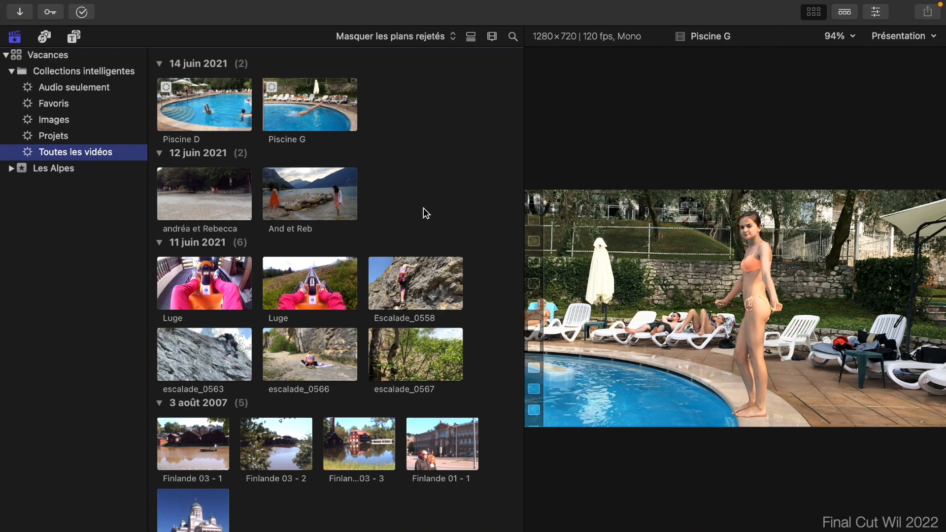
click(11, 71)
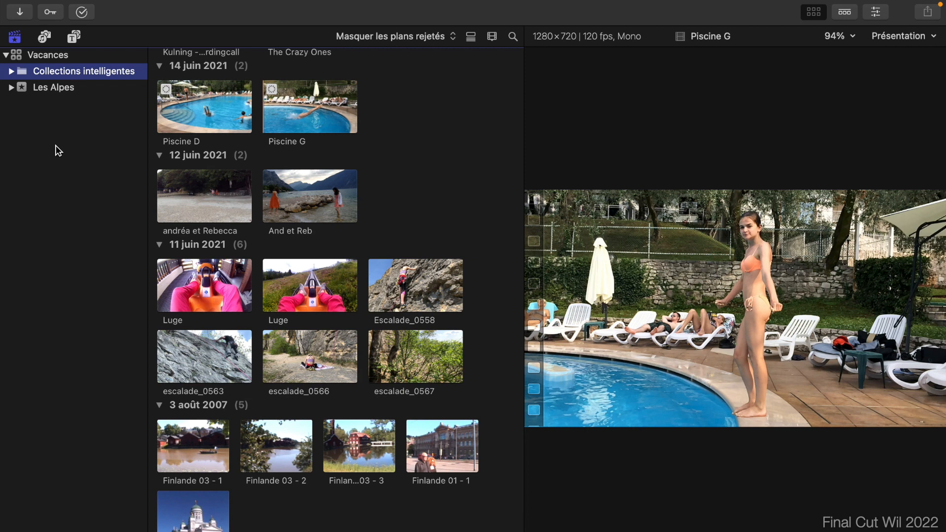
Create a keyword collection named Luge in the Les Alpes event.
right_click(61, 131)
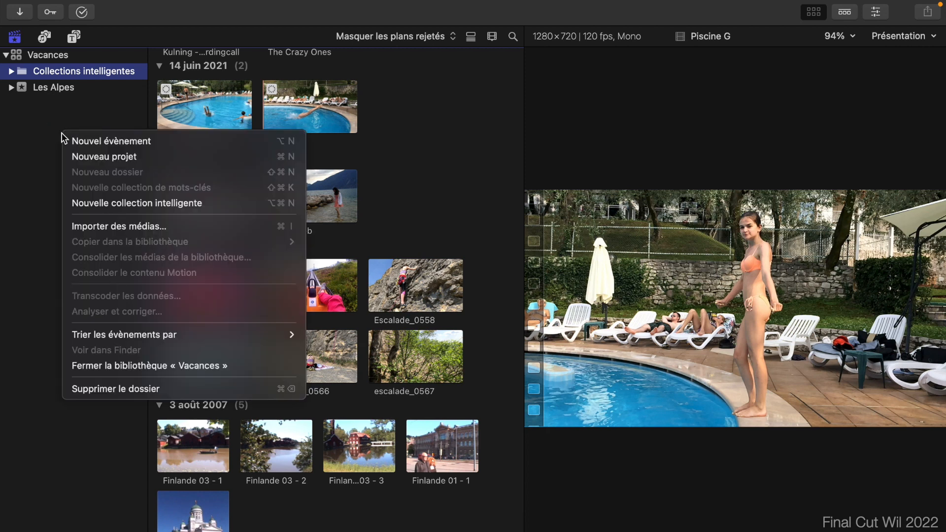
click(61, 88)
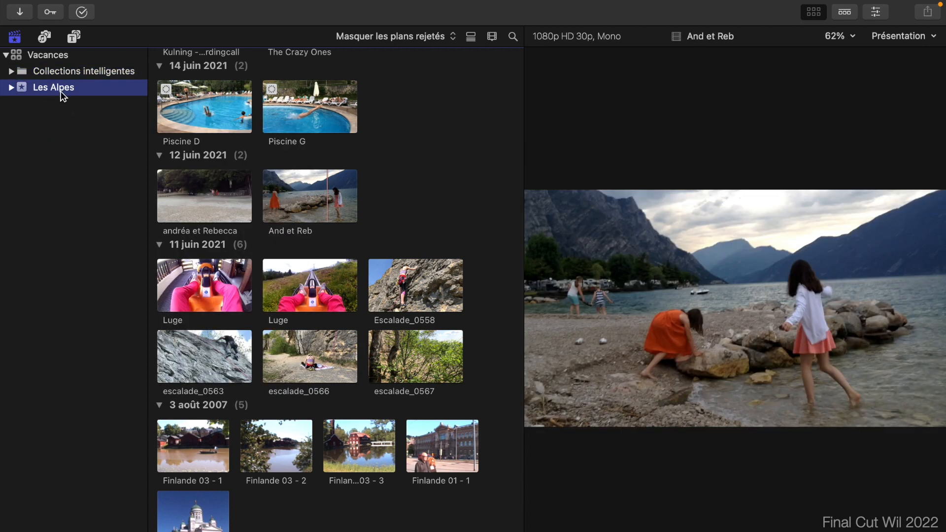
right_click(91, 94)
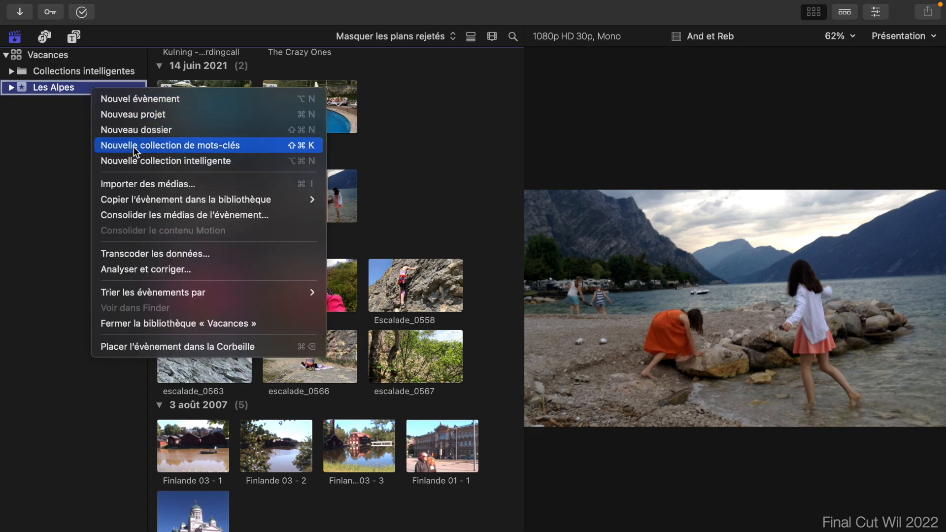
click(312, 151)
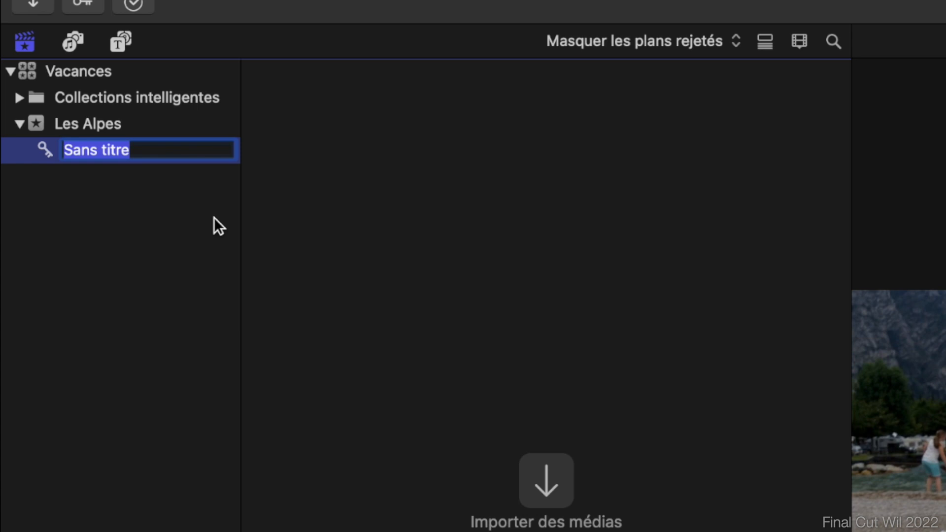
text(Lue)
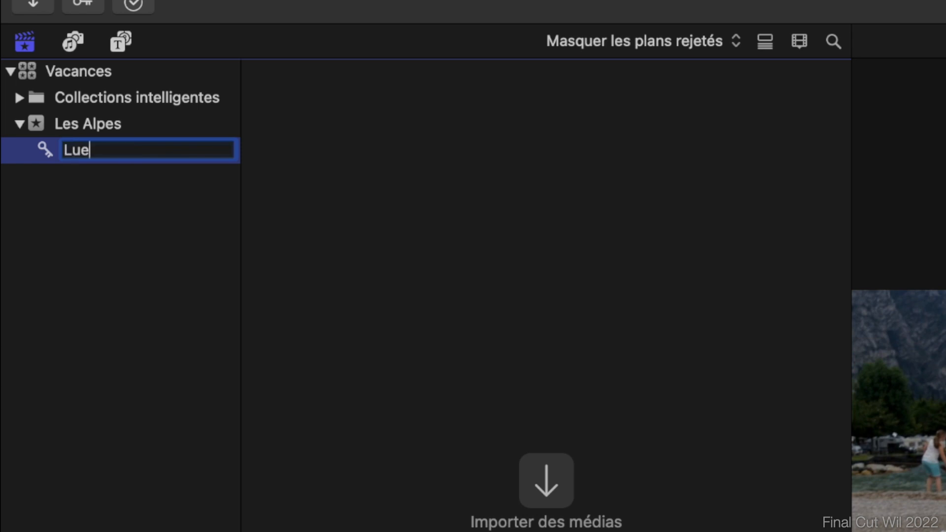
key(BackSpace)
text(ge)
key(Return)
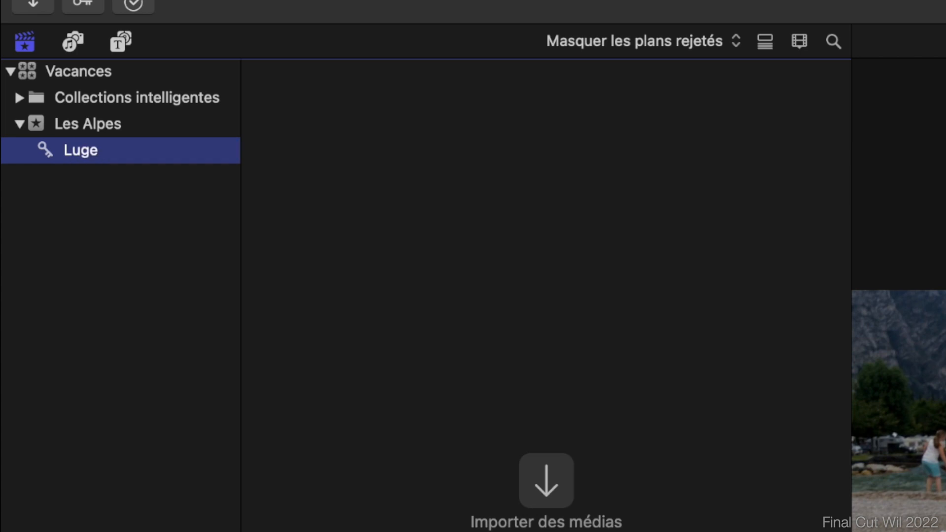
Add two keyword collections named piscine and escalade to the Les Alpes event.
right_click(143, 224)
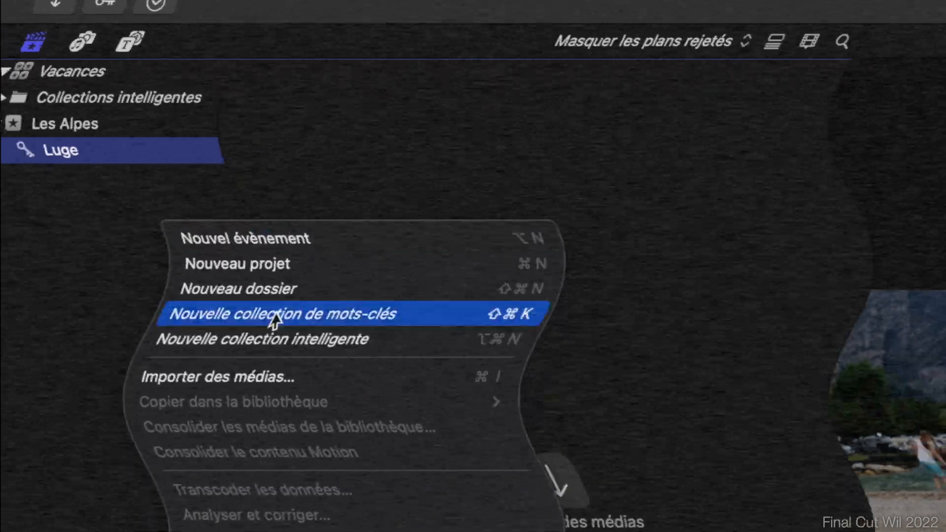
click(272, 314)
text(piscine)
key(Return)
right_click(137, 238)
click(191, 331)
text(escalade)
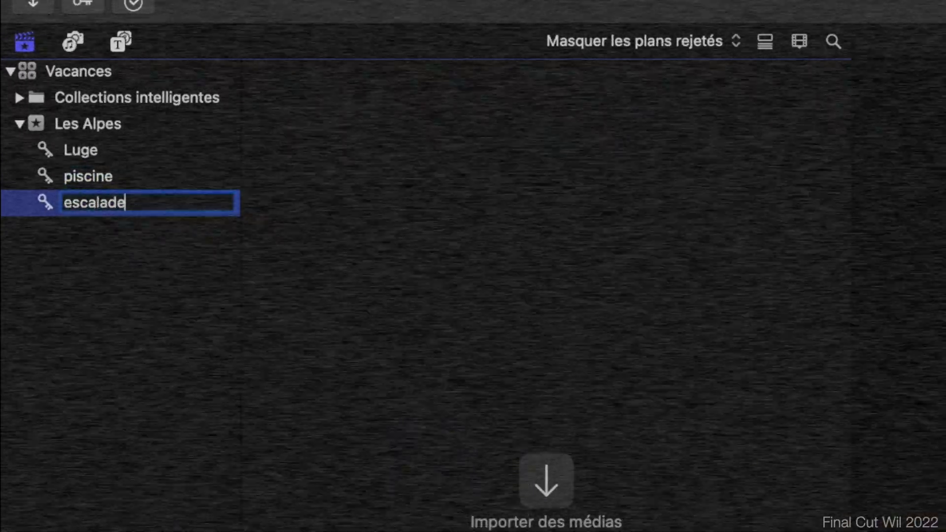
key(Return)
Add a keyword collection named lac to the Les Alpes event.
right_click(161, 256)
click(177, 344)
text(lac)
key(Return)
Add two keyword collections to Les Alpes, named with the first names of the girl and the man in the clips.
right_click(110, 287)
click(214, 378)
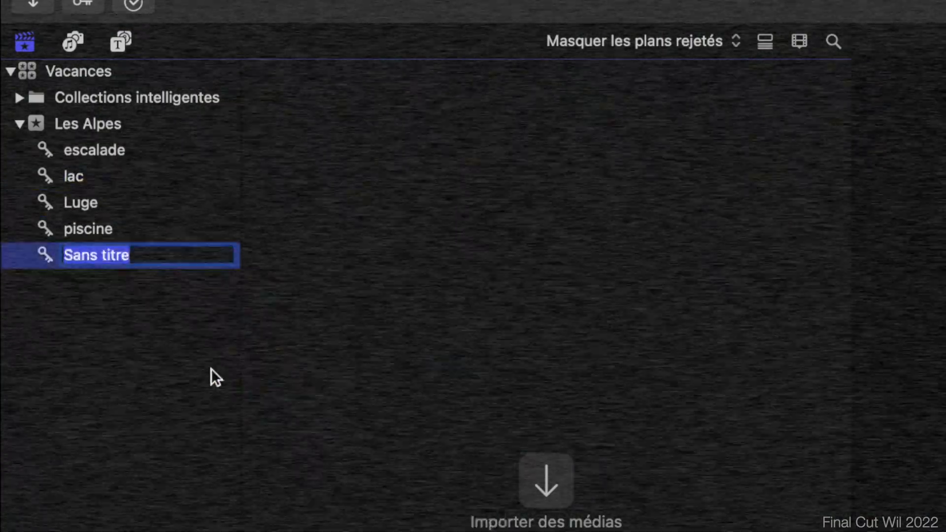
text(Rebecca)
key(Return)
key(alt+n)
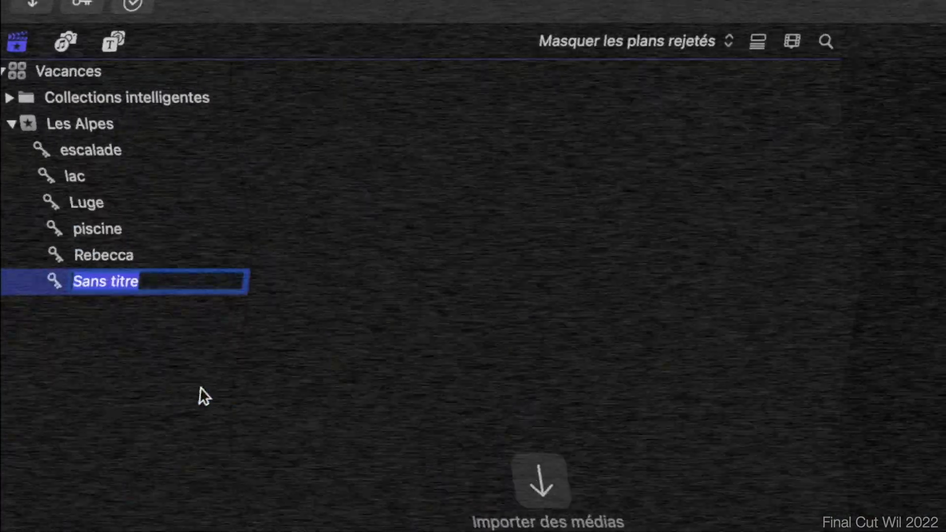
text(William)
key(Return)
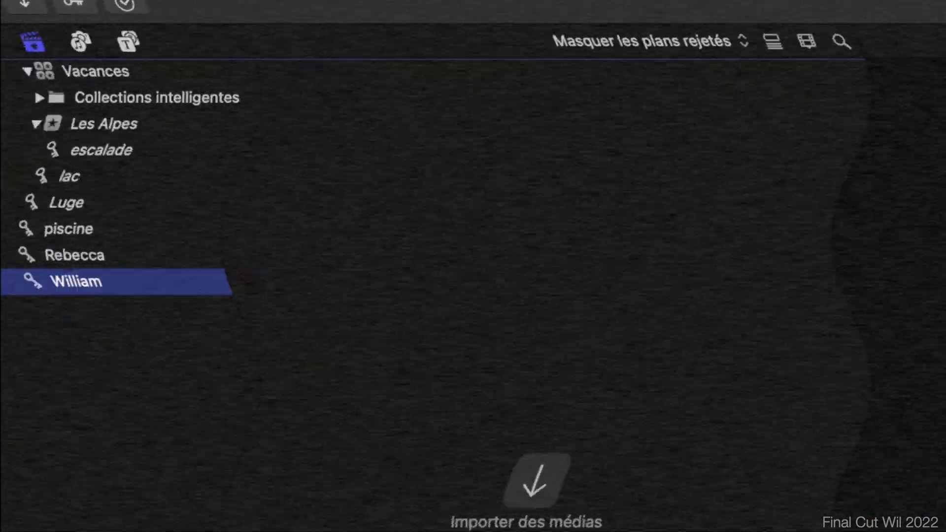
Assign the Piscine D and Piscine G clips from Les Alpes to both the piscine and the girl's keyword collections.
click(104, 131)
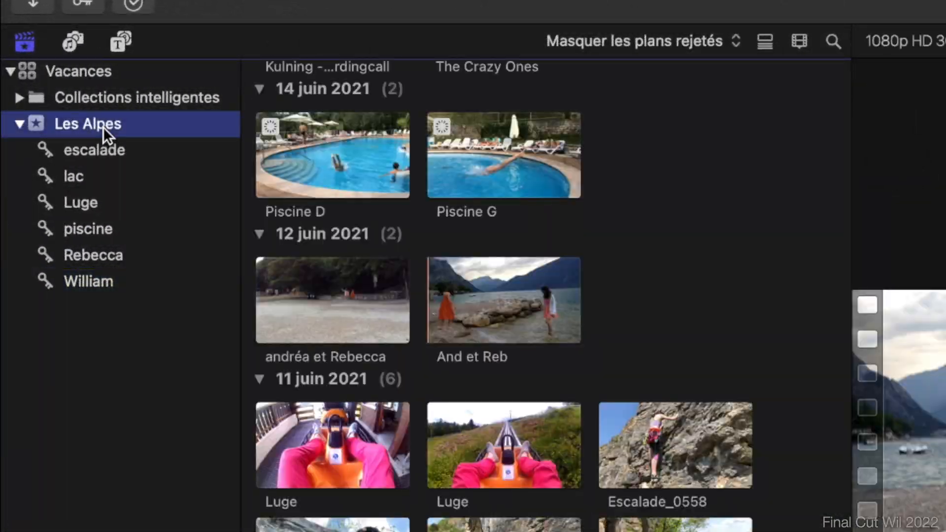
click(21, 123)
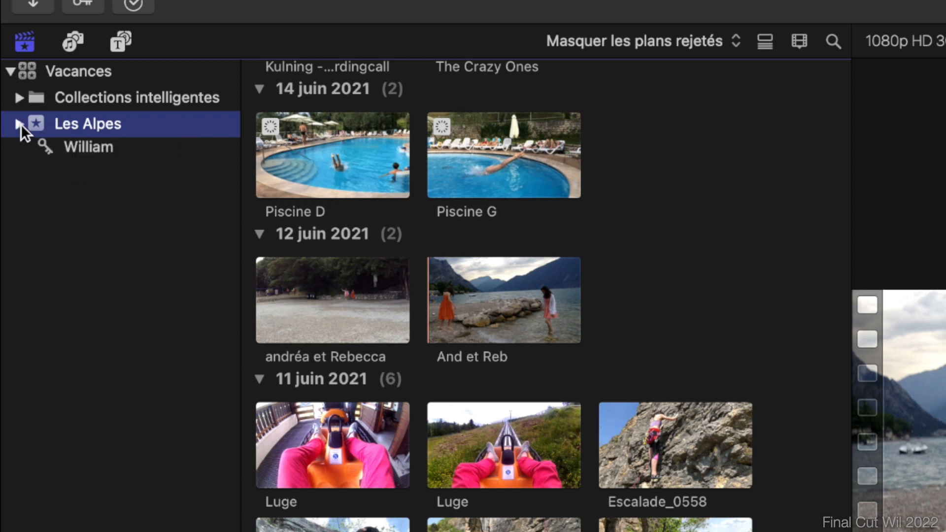
click(20, 124)
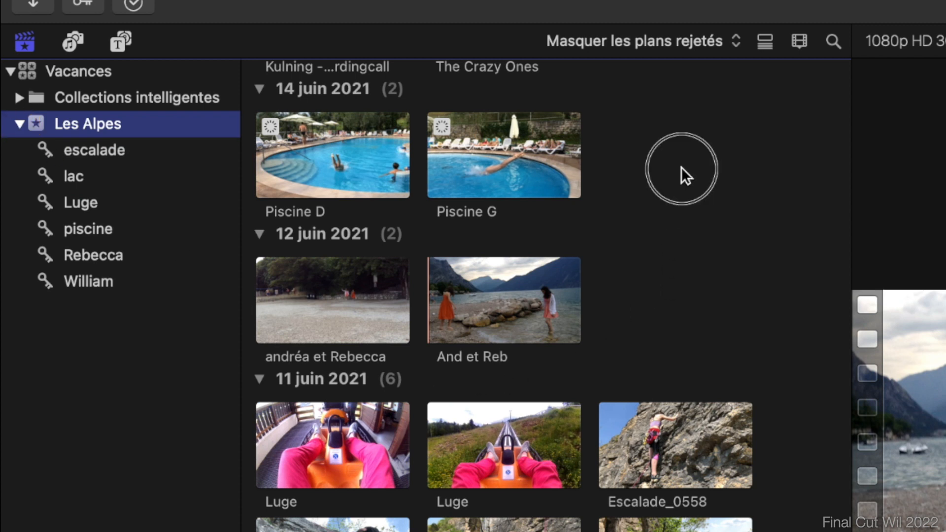
drag(681, 168, 306, 203)
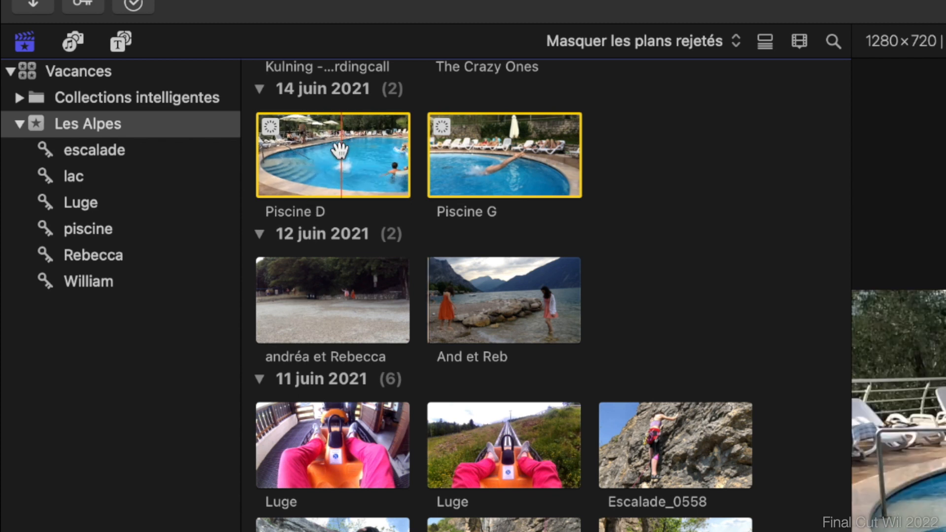
drag(342, 147, 120, 225)
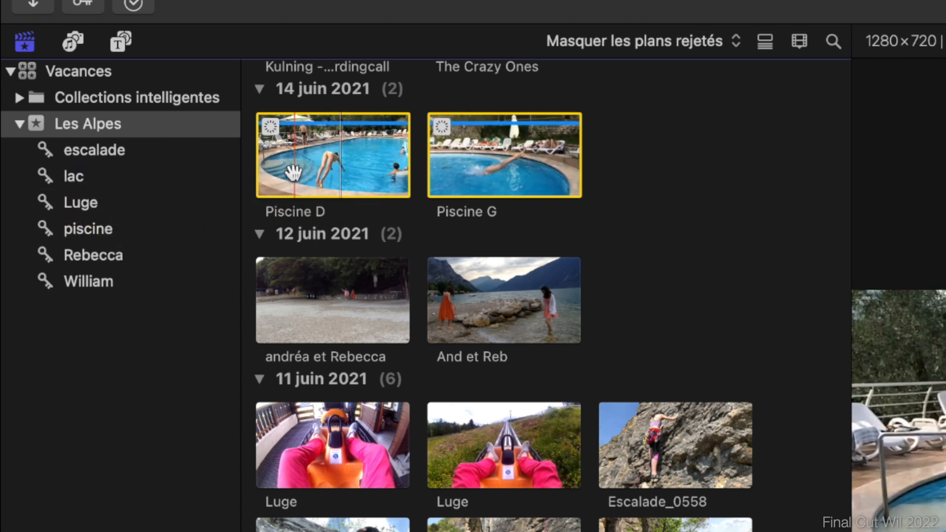
drag(295, 167, 108, 251)
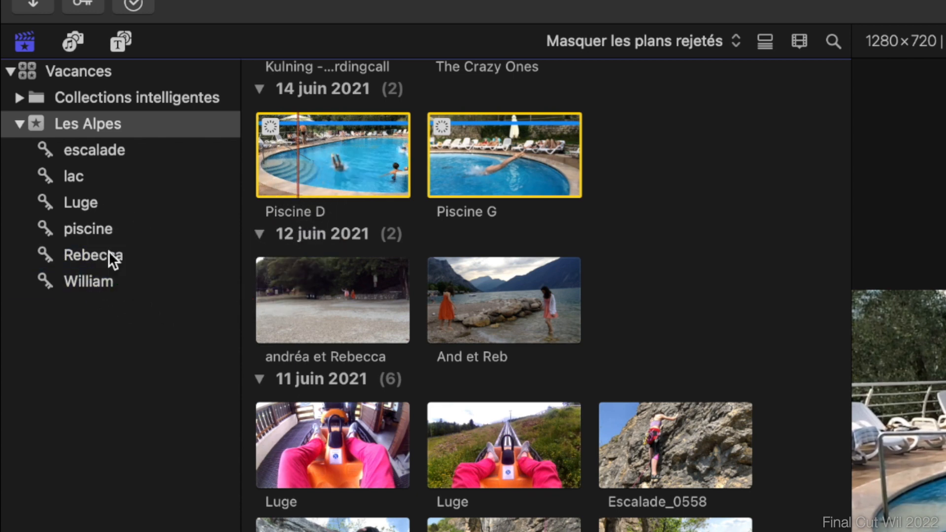
Check which clips are filed in the piscine and the girl's keyword collections.
click(98, 229)
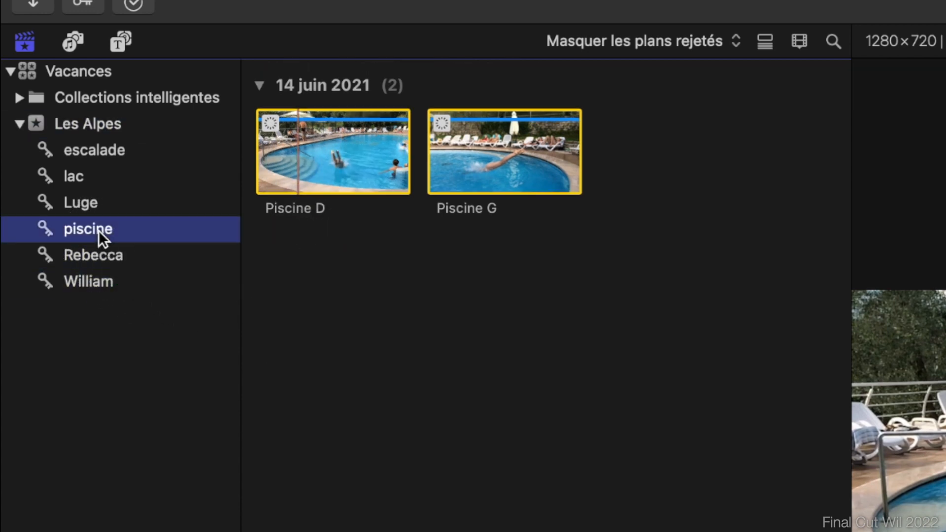
click(61, 170)
click(58, 155)
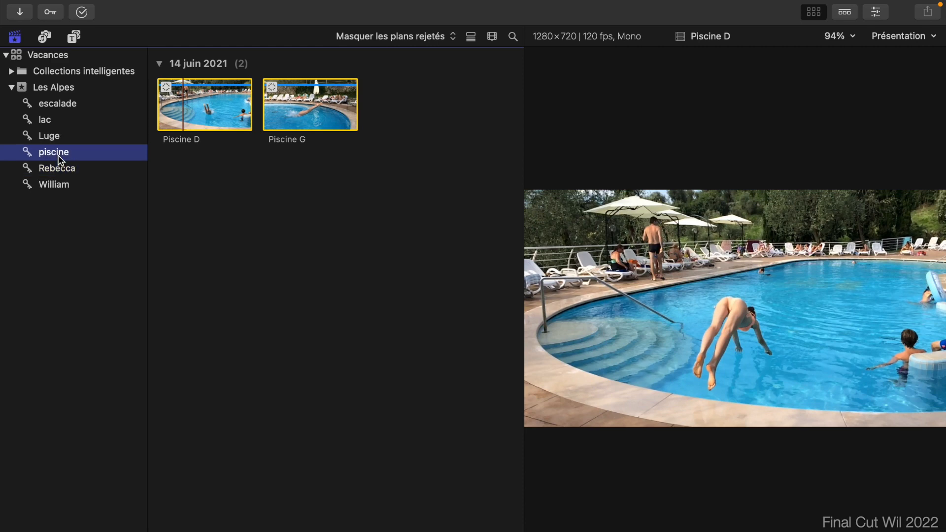
Add the two 12 juin 2021 clips from the Les Alpes event to the lac keyword collection.
click(64, 87)
click(400, 189)
drag(400, 184, 52, 121)
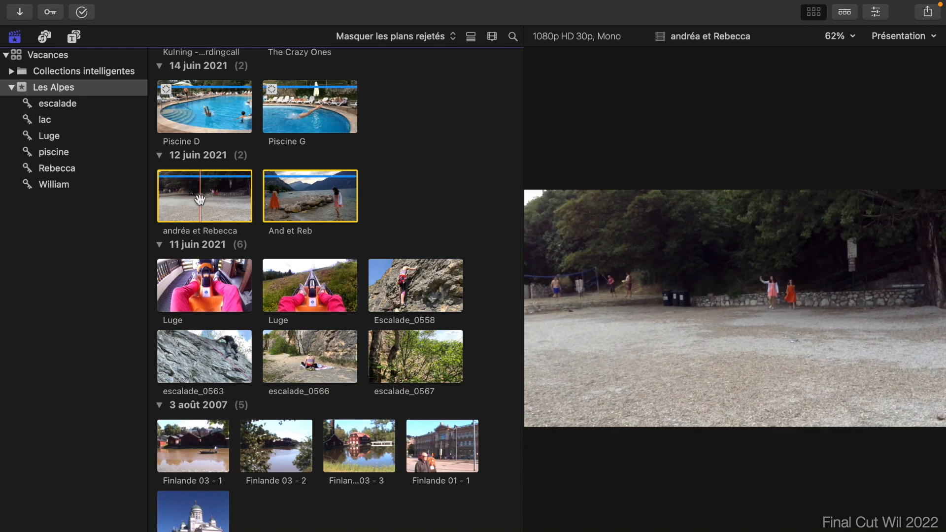
drag(201, 197, 66, 169)
Add both Luge clips to the Luge keyword collection and the four escalade clips to the escalade collection.
drag(152, 271, 302, 285)
drag(205, 288, 60, 136)
click(416, 288)
shift+click(421, 370)
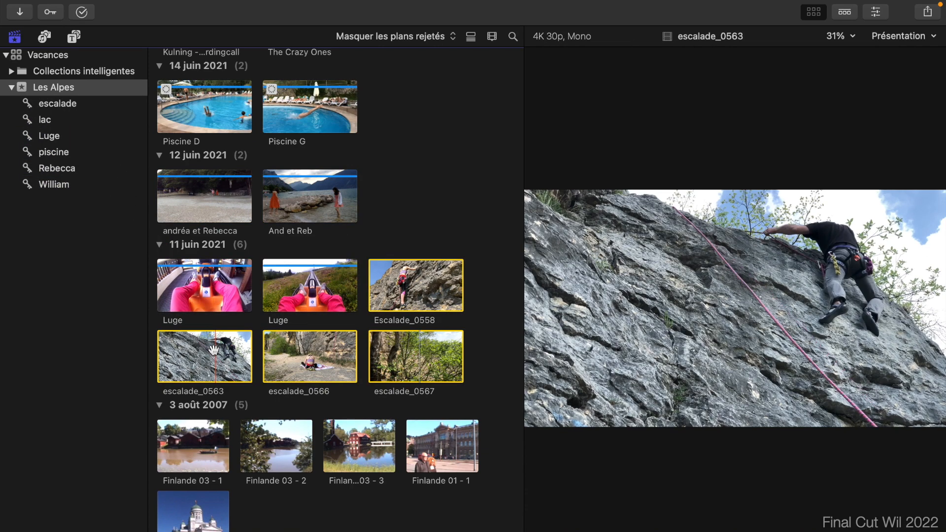
drag(214, 355, 56, 99)
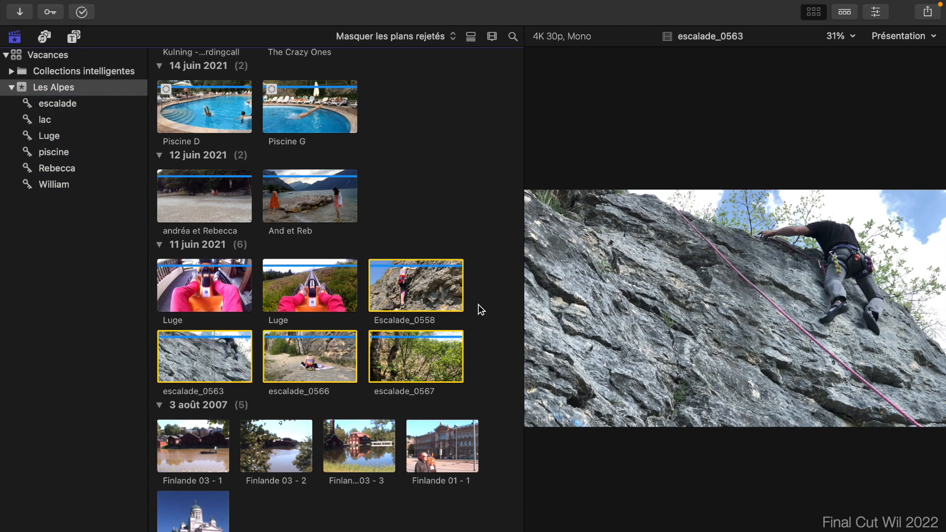
Add Escalade_0558, escalade_0566 and escalade_0567 to the girl's keyword collection, and escalade_0563 to the man's.
click(436, 289)
super+click(401, 341)
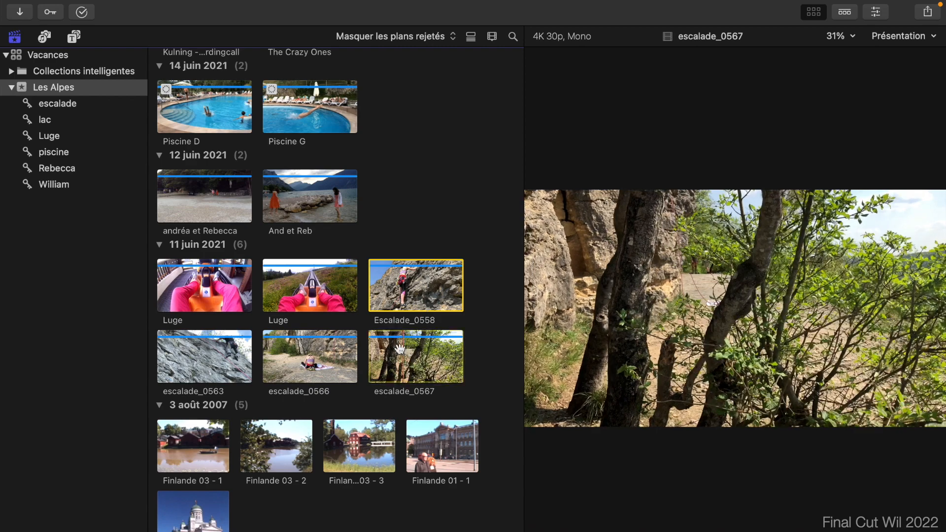
super+click(309, 354)
drag(309, 355, 70, 169)
drag(201, 350, 54, 191)
Review the clips filed in the man's, the girl's and the piscine keyword collections.
click(59, 187)
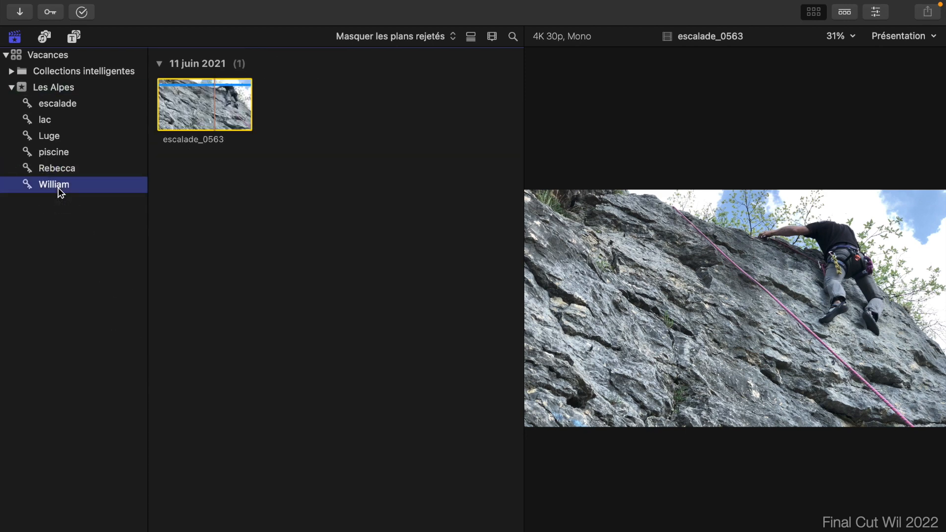
click(60, 168)
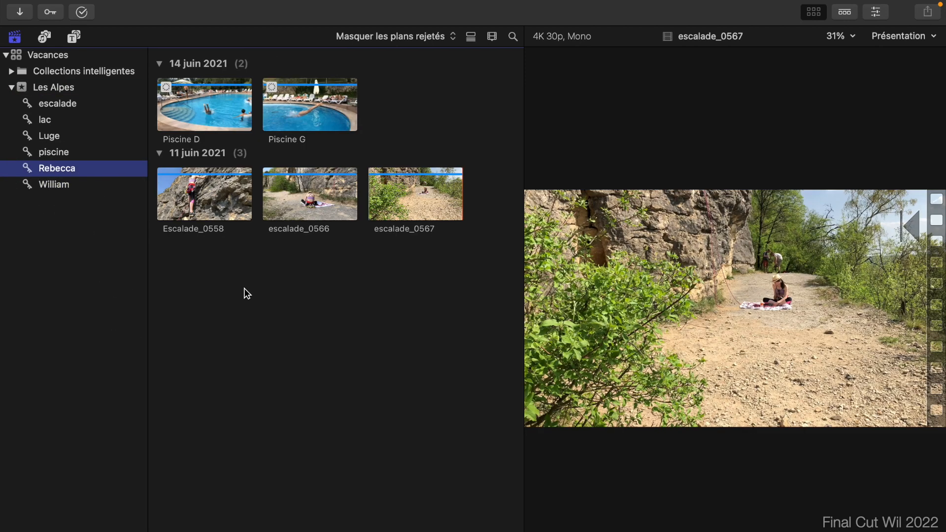
click(387, 221)
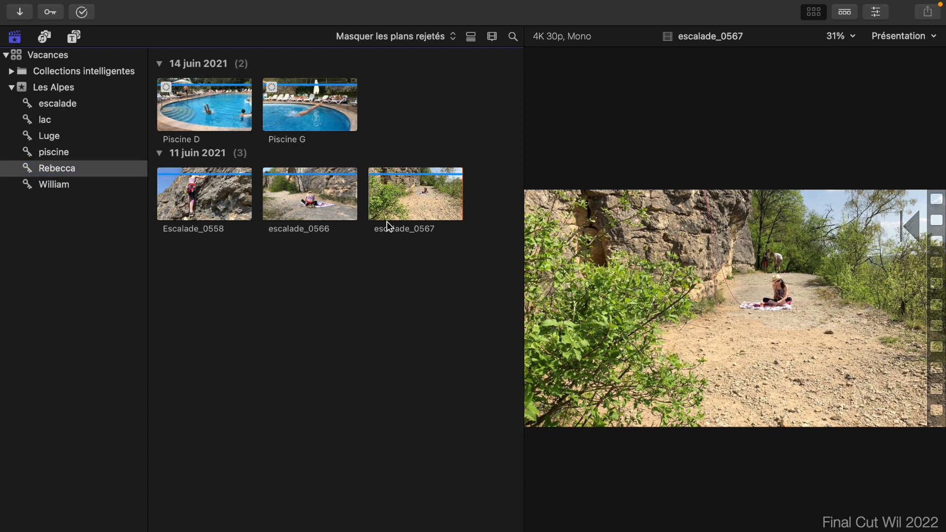
click(84, 152)
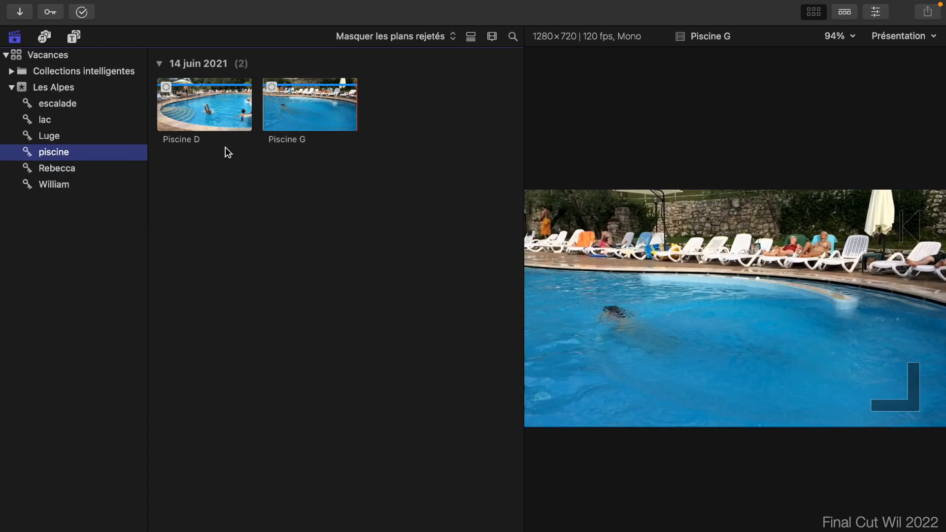
Review the clips filed in the Luge, lac and escalade keyword collections.
click(81, 137)
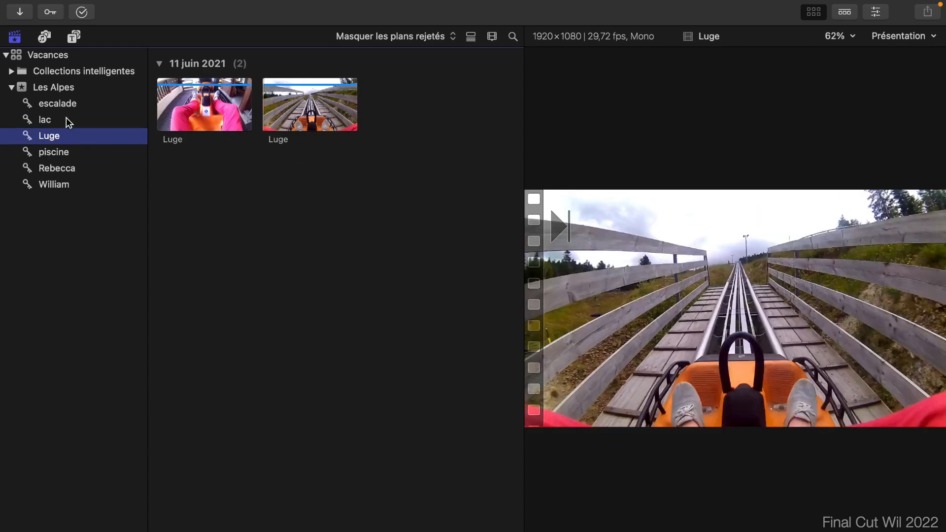
click(68, 121)
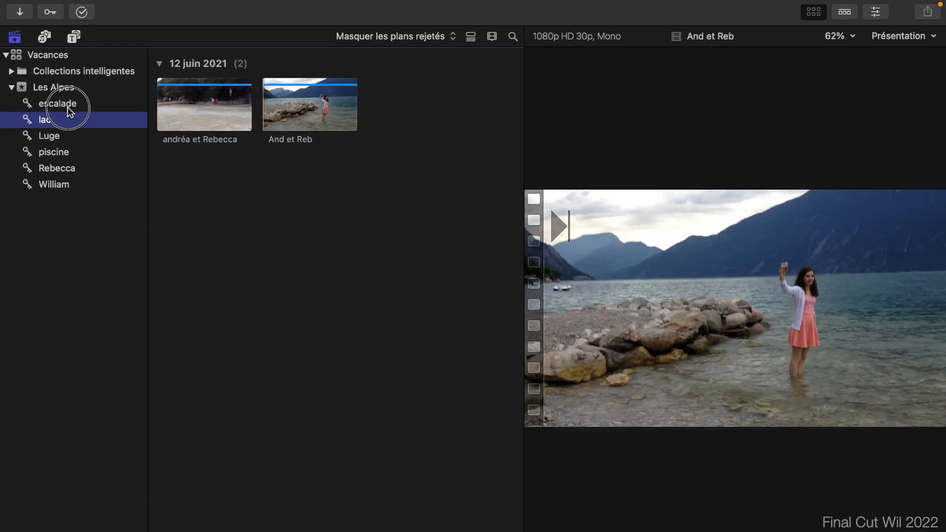
click(67, 108)
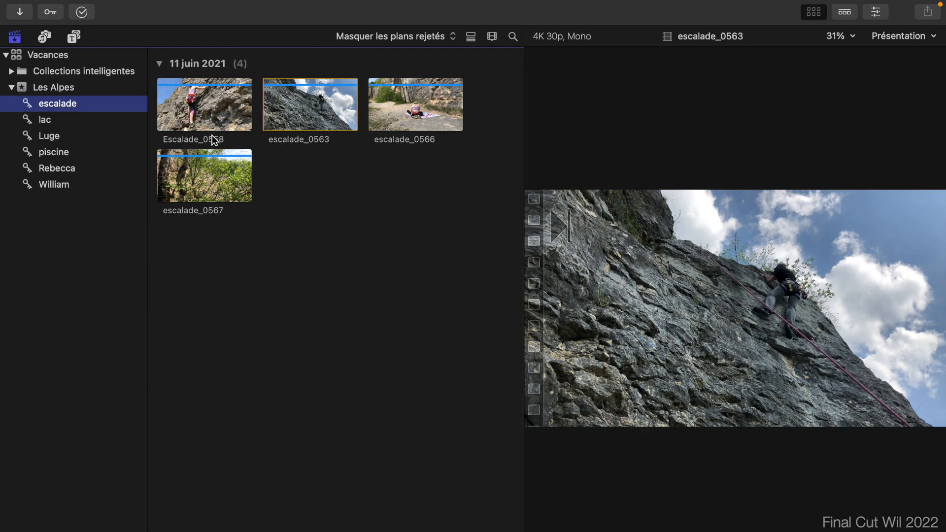
click(319, 110)
click(204, 182)
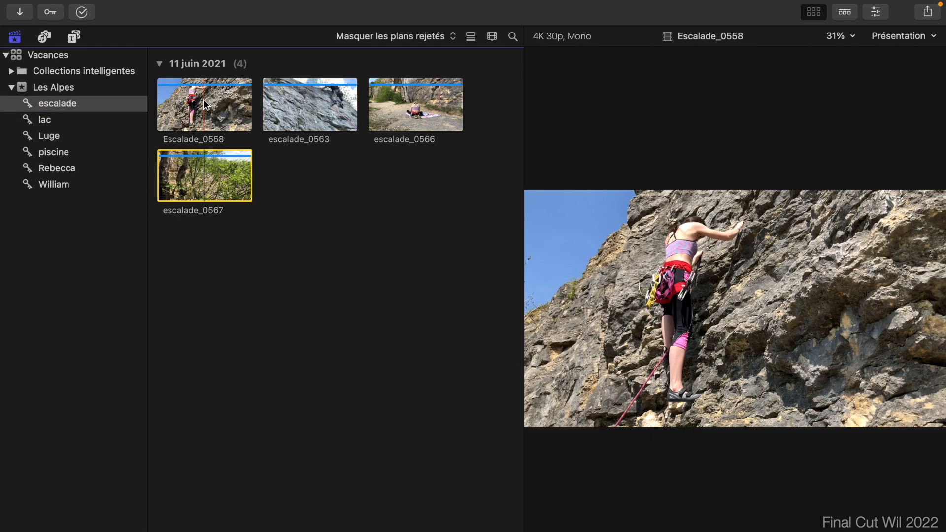
click(405, 104)
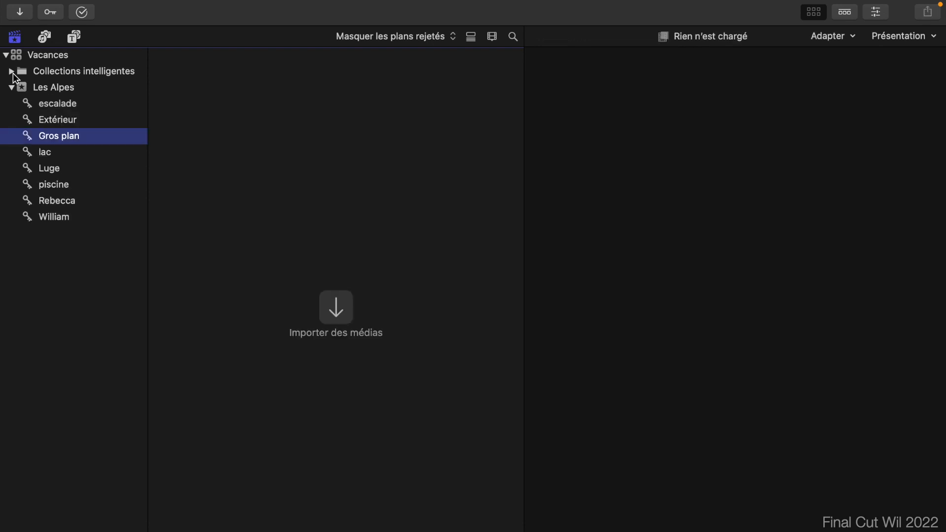
Add the Kulning audio clip from the Audio seulement smart collection to the escalade keyword collection.
click(12, 72)
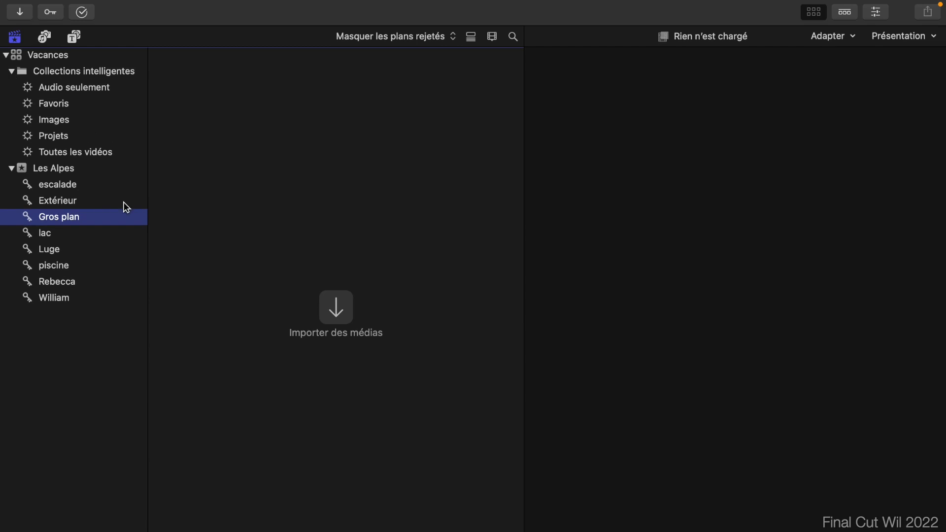
click(50, 88)
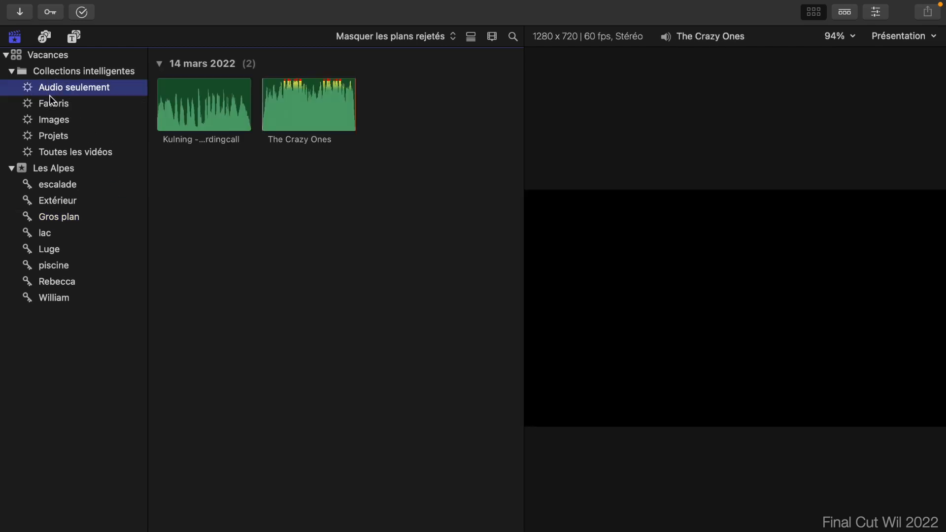
click(195, 115)
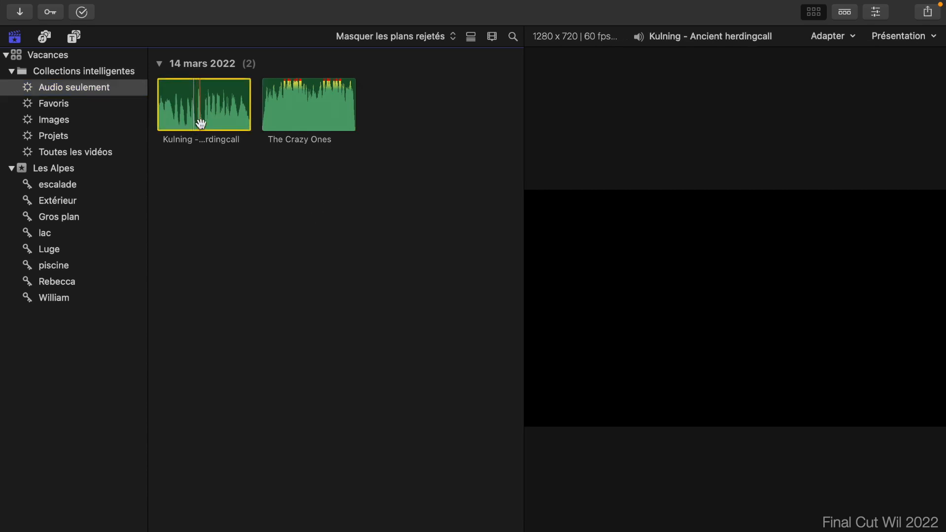
drag(201, 119, 70, 179)
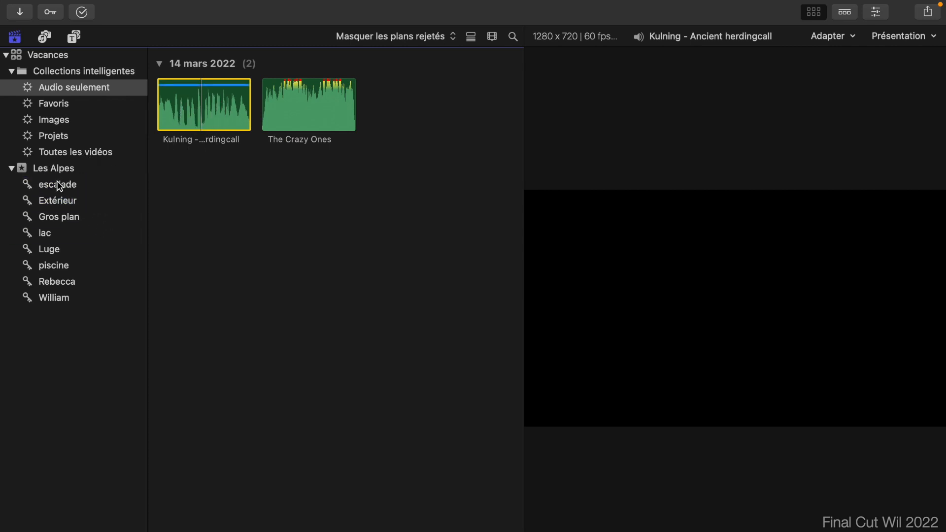
click(58, 184)
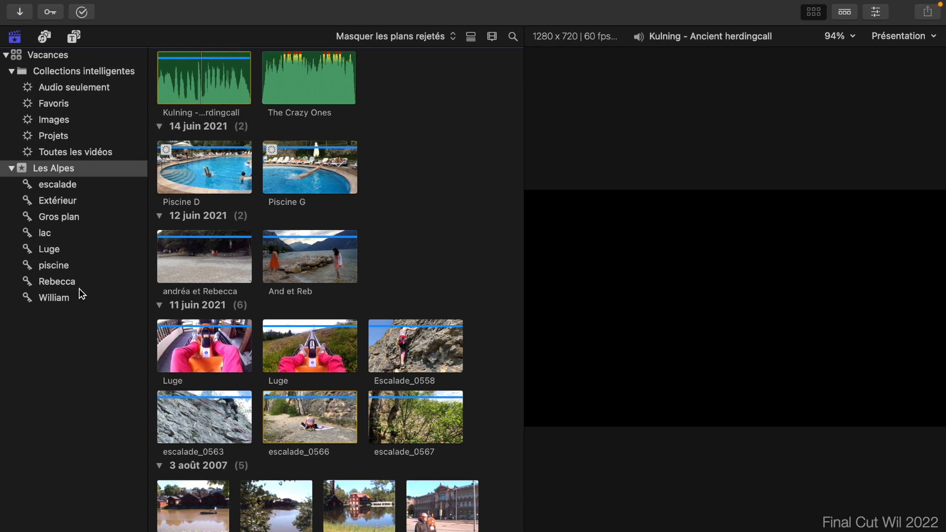
Create a keyword collection named Paysages in the Les Alpes event.
mouse_move(153, 4)
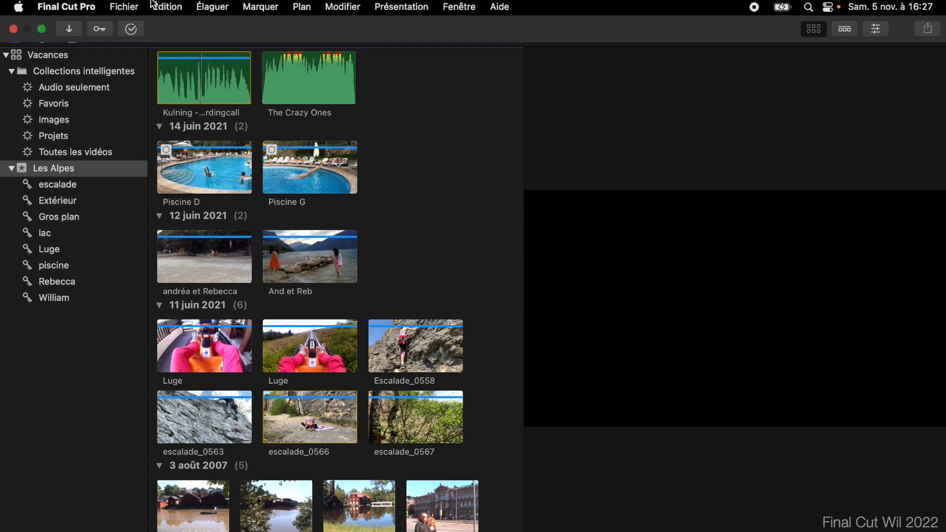
click(125, 7)
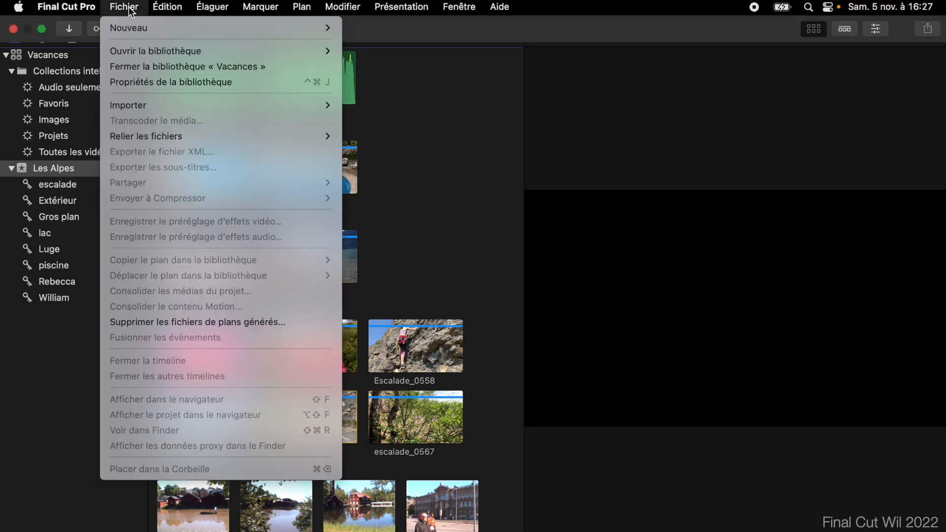
mouse_move(200, 28)
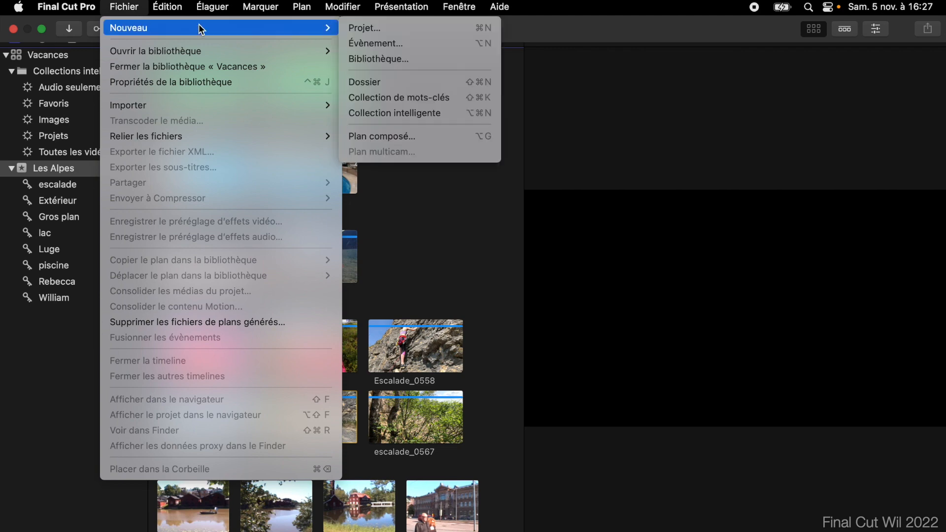
click(434, 97)
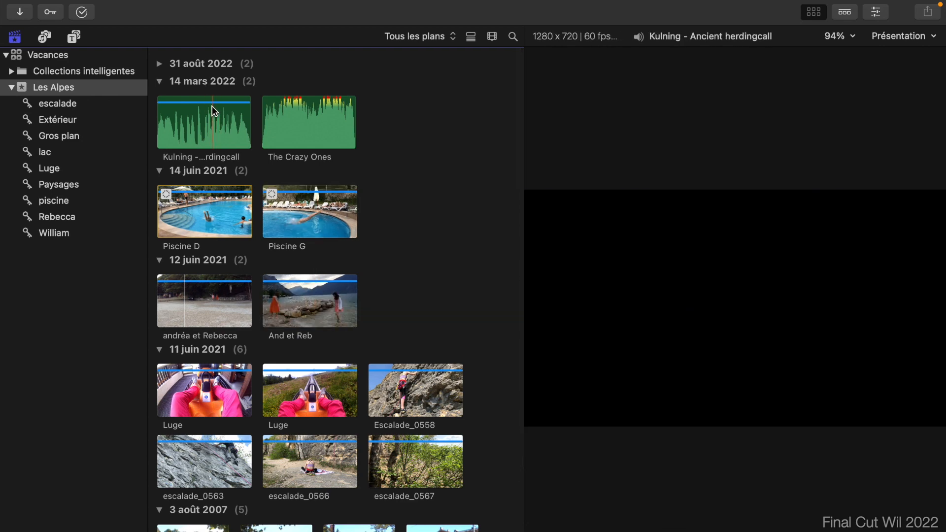
click(211, 111)
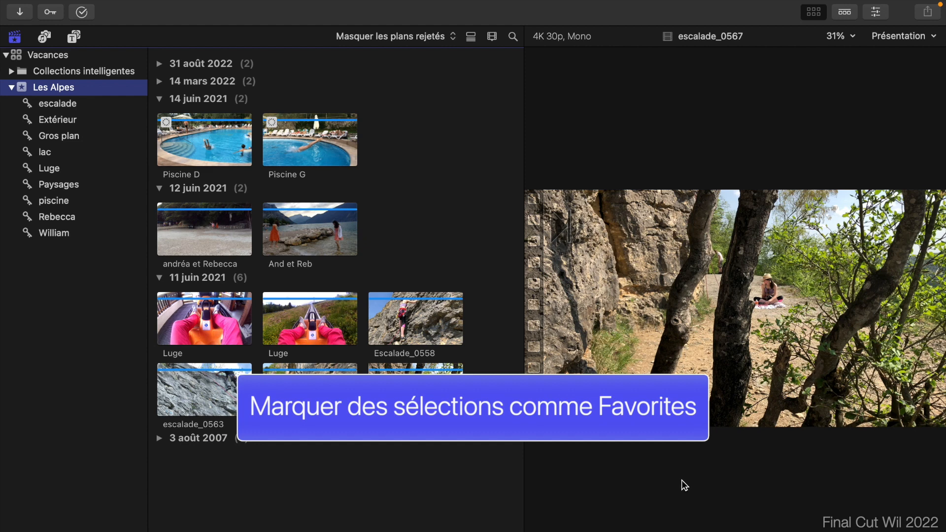
click(192, 151)
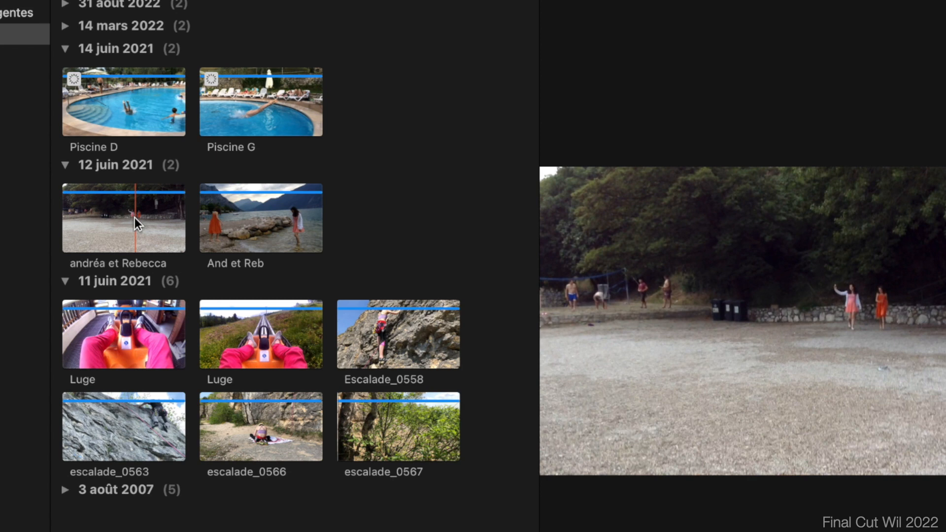
Select a range of about 03:14 in the first 12 juin 2021 clip and reject it.
click(135, 218)
drag(136, 222, 83, 221)
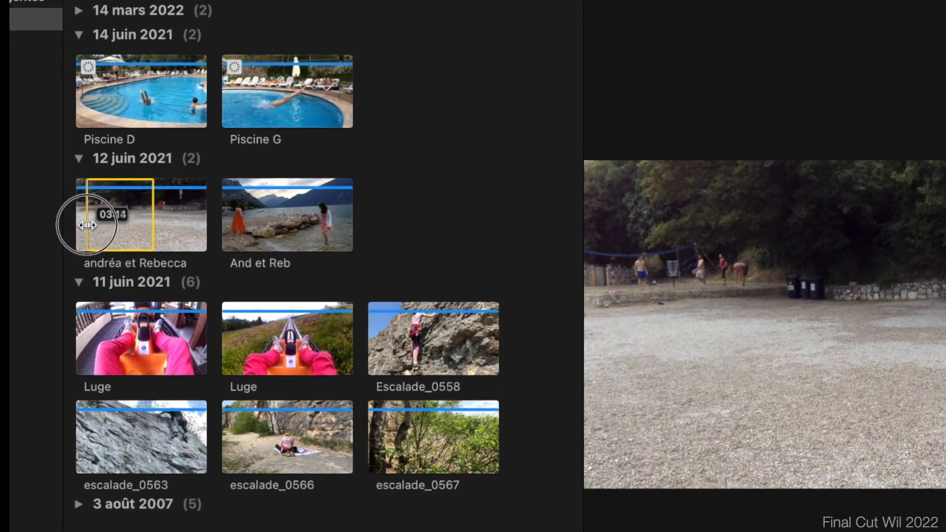
key(BackSpace)
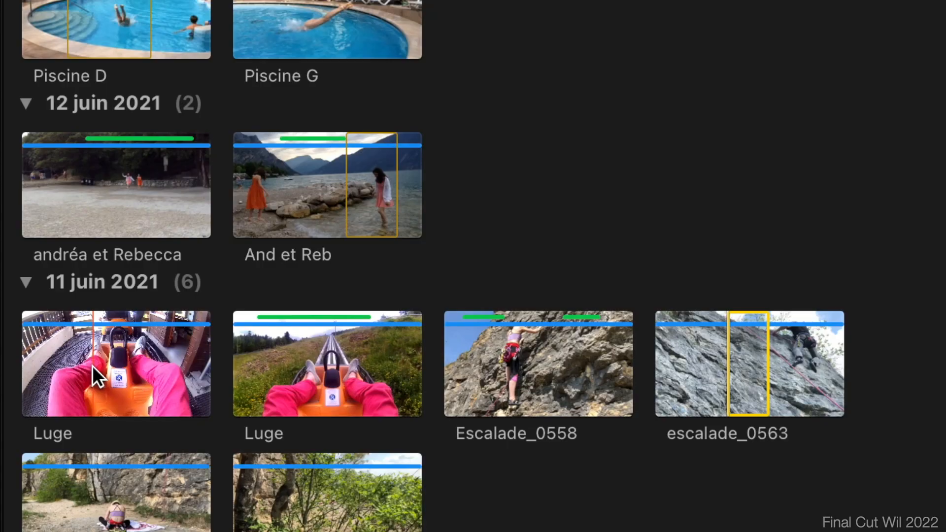
Reject a range of about 00:24 in the middle of the first Luge clip.
drag(90, 365, 137, 374)
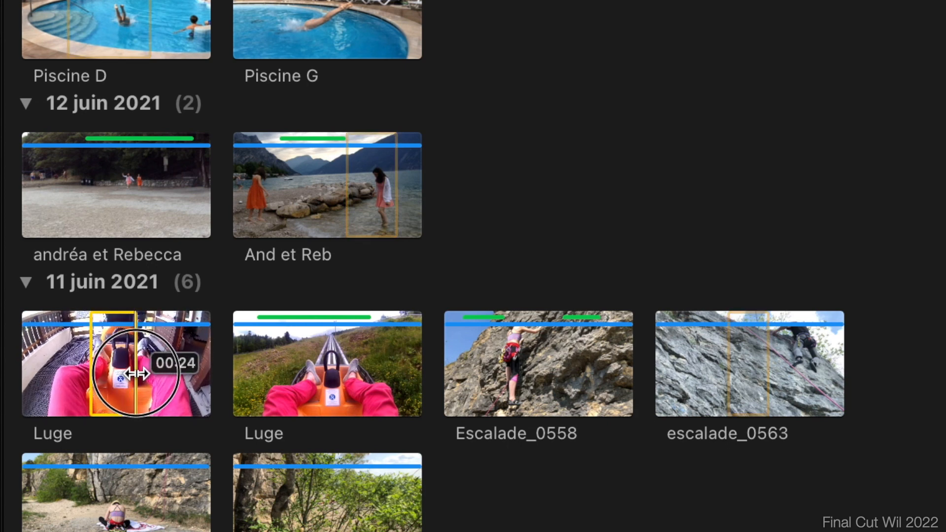
key(BackSpace)
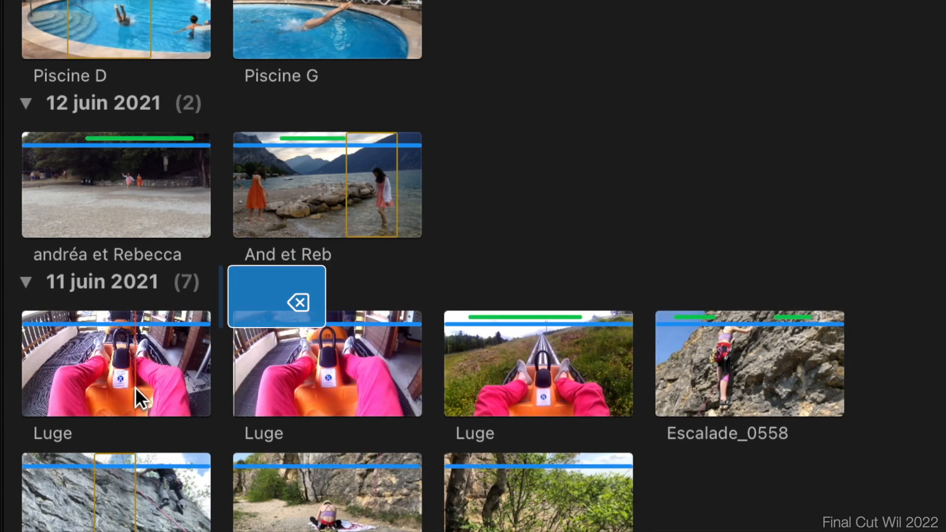
click(134, 373)
click(277, 381)
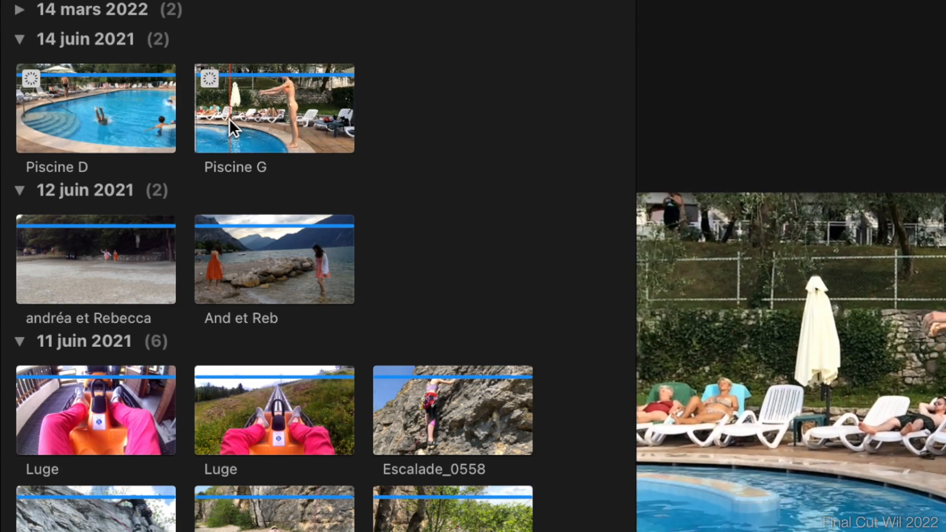
Mark a range of about 02:072 in the Piscine G clip, covering the dive, as a favourite.
drag(231, 118, 312, 128)
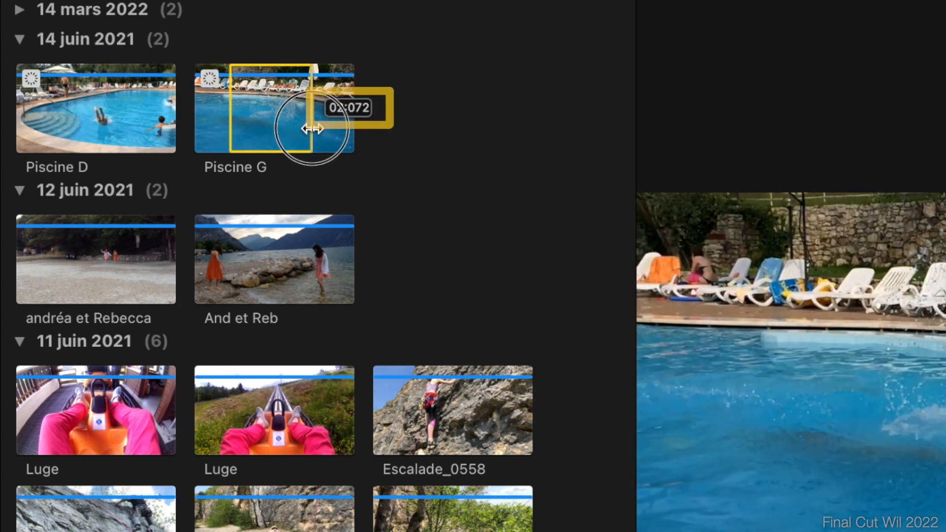
drag(312, 128, 312, 128)
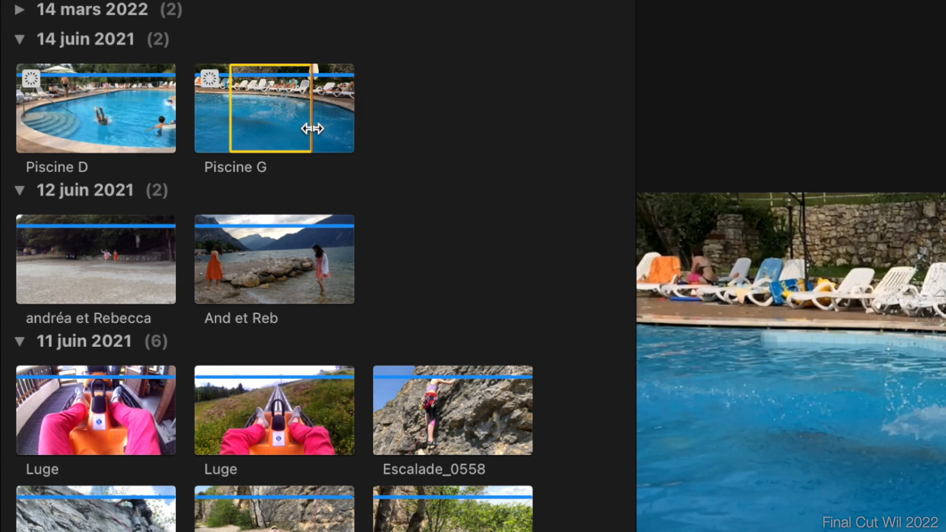
key(f)
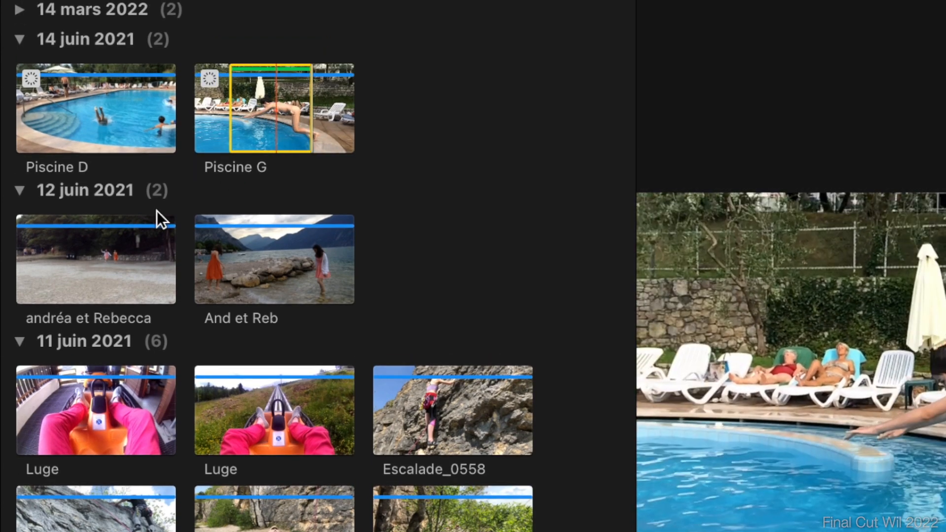
Mark a range in the second 12 juin 2021 clip and one in the second Luge clip as favourites.
click(147, 269)
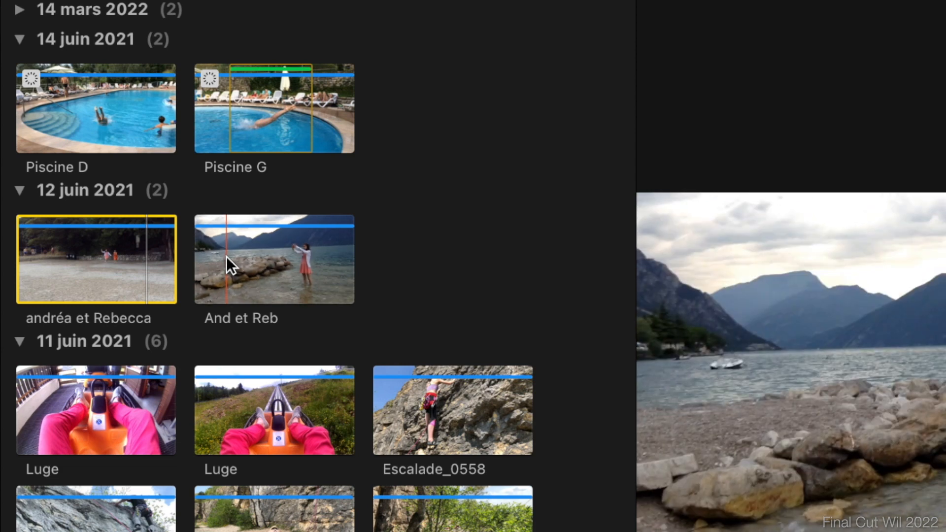
drag(235, 255, 333, 268)
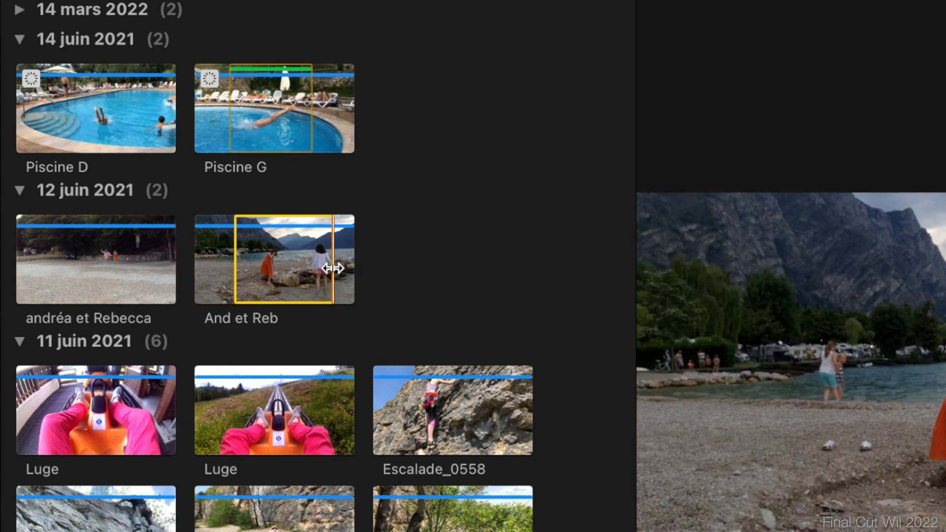
key(f)
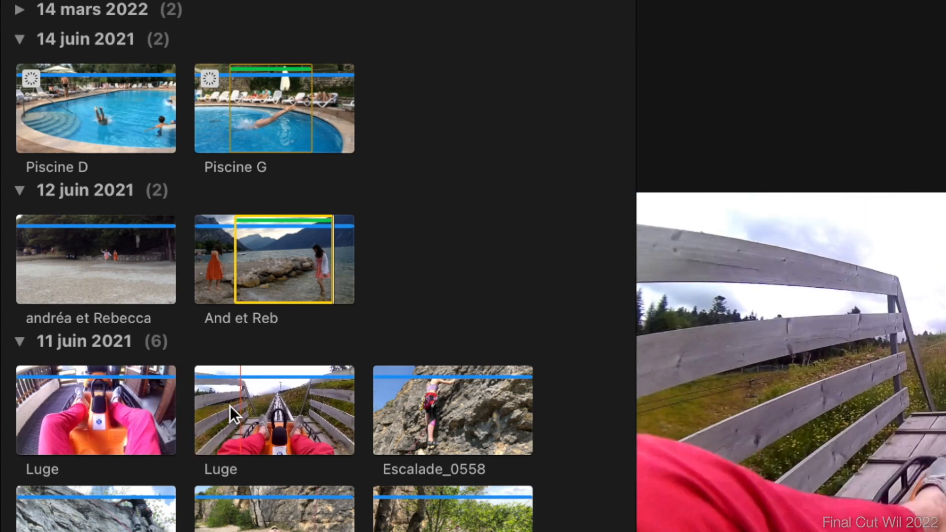
drag(215, 404, 311, 413)
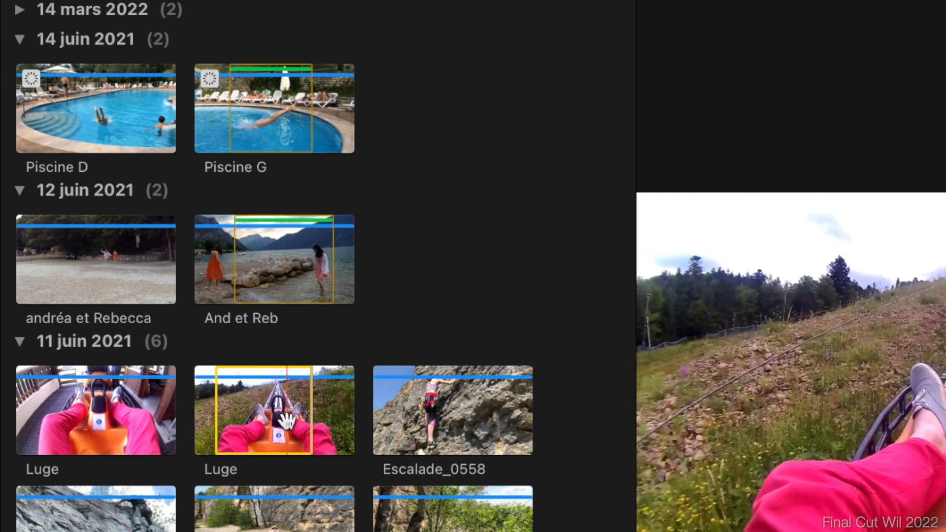
key(f)
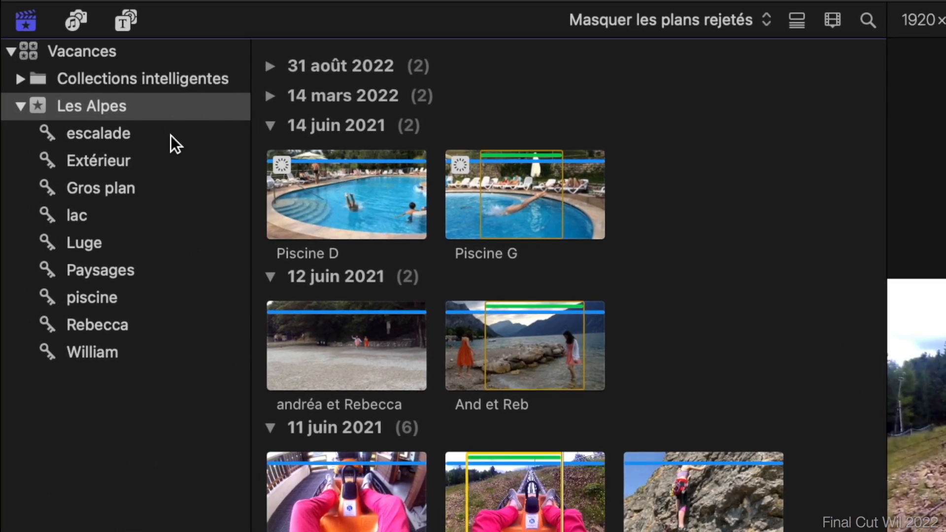
Open the Favoris smart collection and select all the favourite clips in it.
click(20, 79)
click(87, 132)
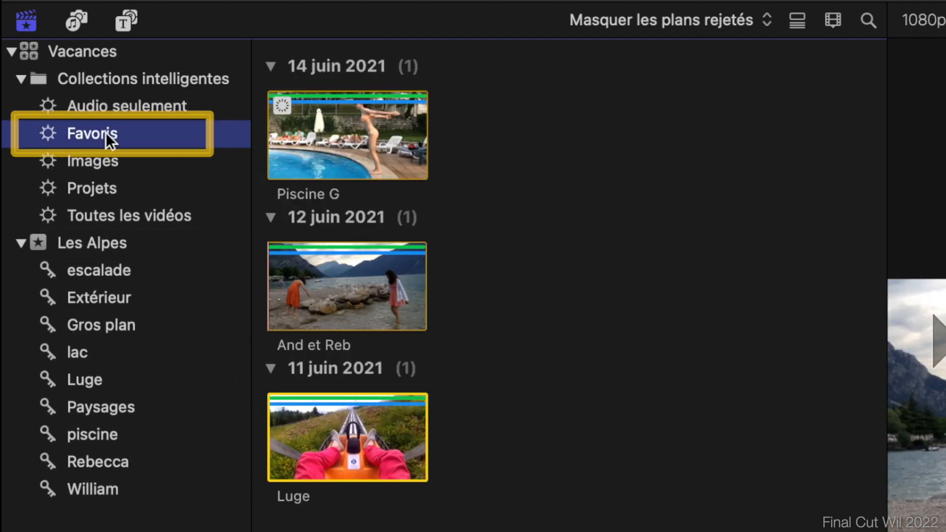
drag(489, 125, 325, 477)
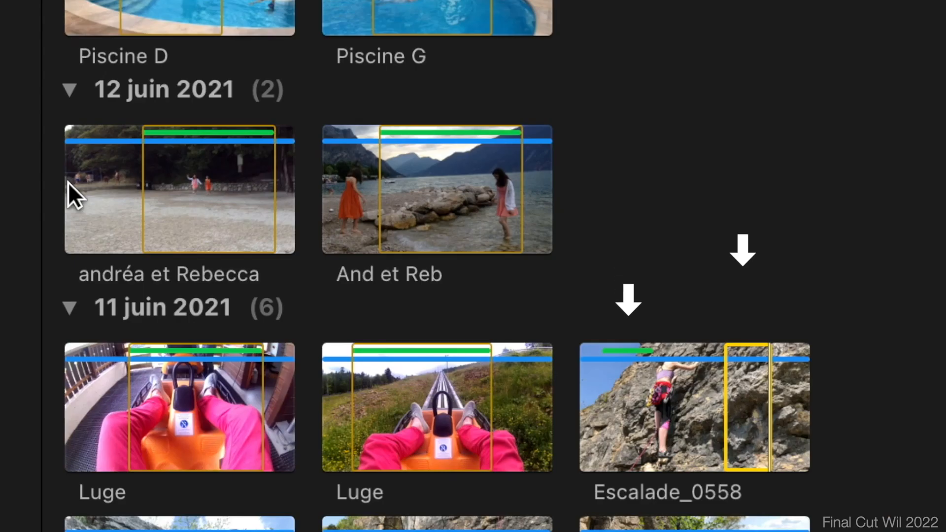
Mark the second selected range of the Escalade_0558 clip as a favourite.
key(f)
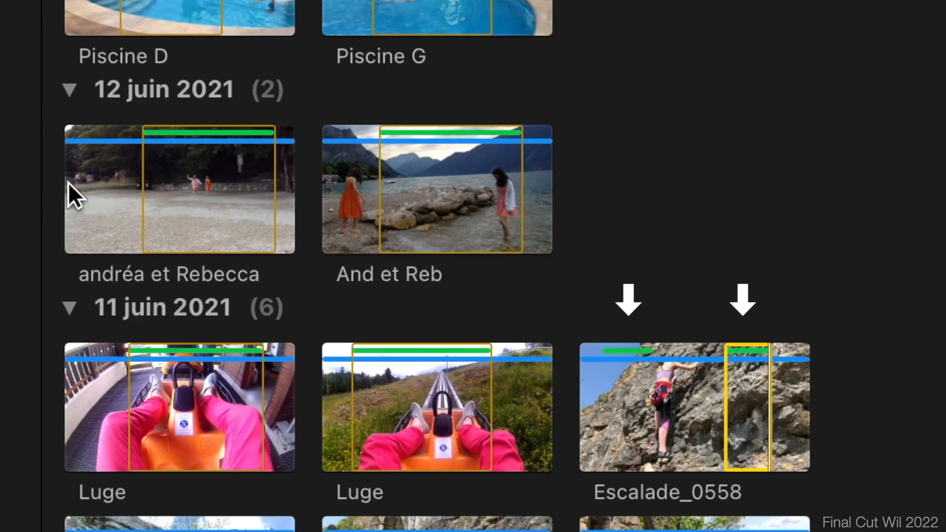
key(j)
key(j)
key(j)
key(j)
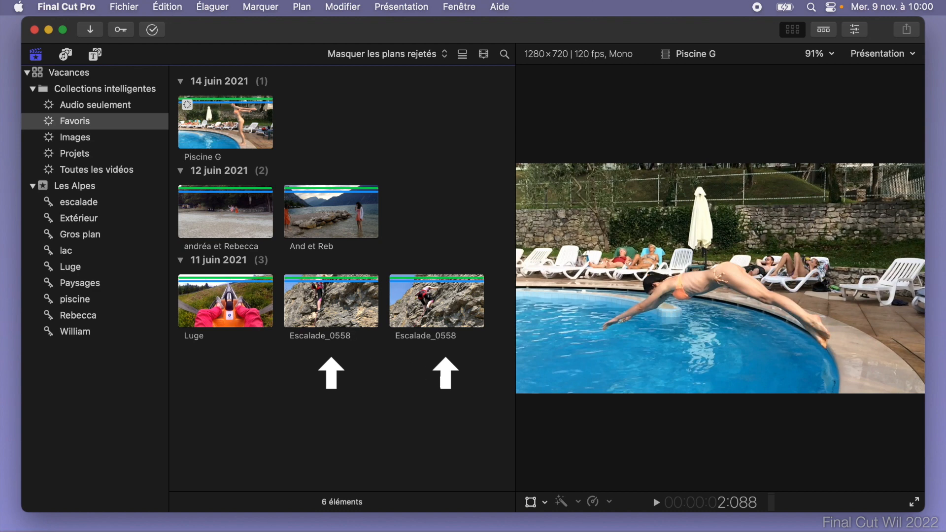
Inspect the two Escalade_0558 favourites and select every clip in the Favoris collection to check the total duration.
click(443, 305)
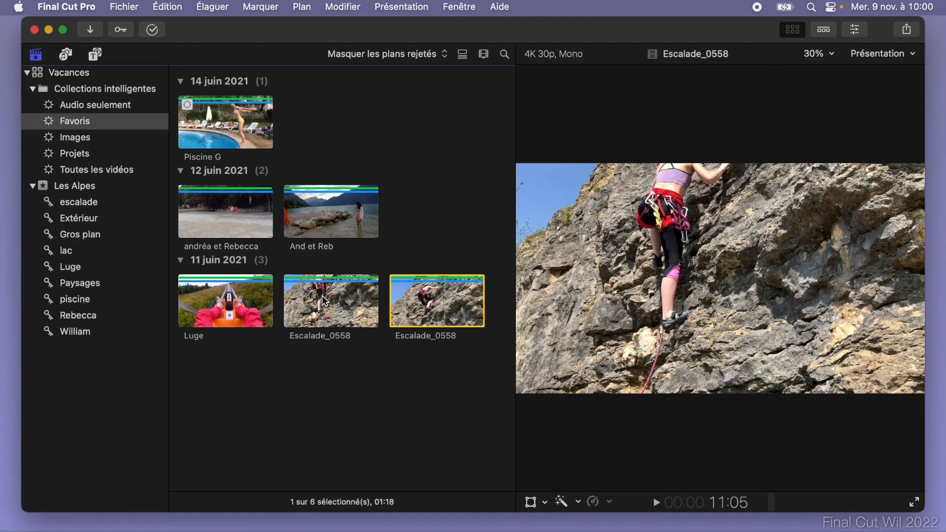
drag(548, 339, 256, 15)
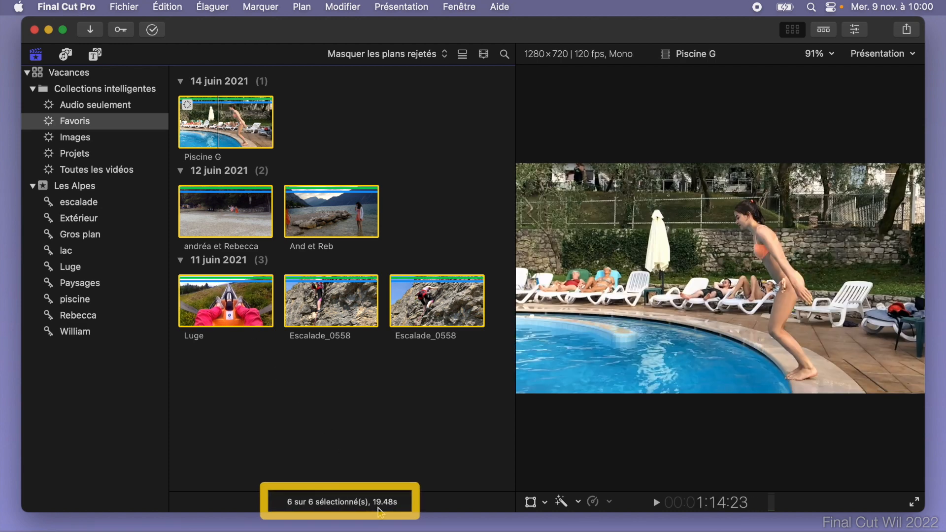
click(271, 400)
Verify that the Lecture continue option is enabled and play the favourites starting with Piscine G.
click(483, 54)
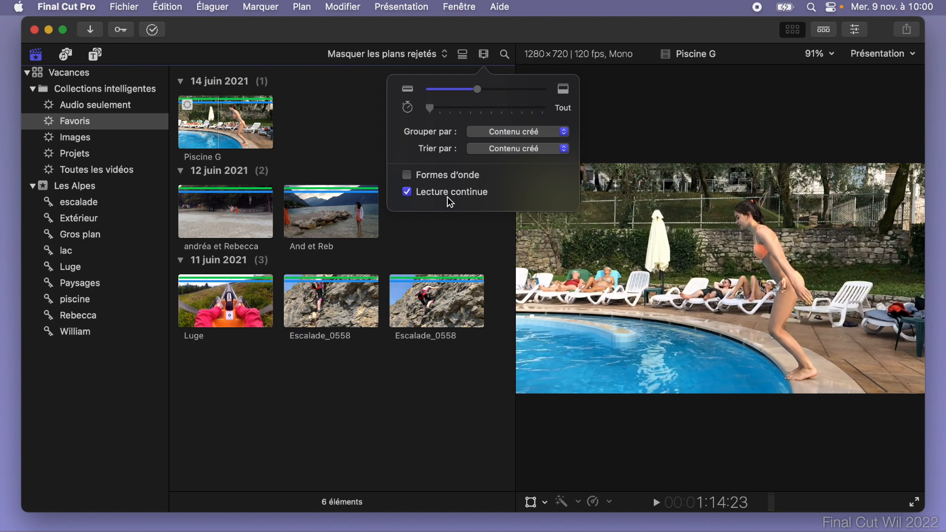
click(452, 228)
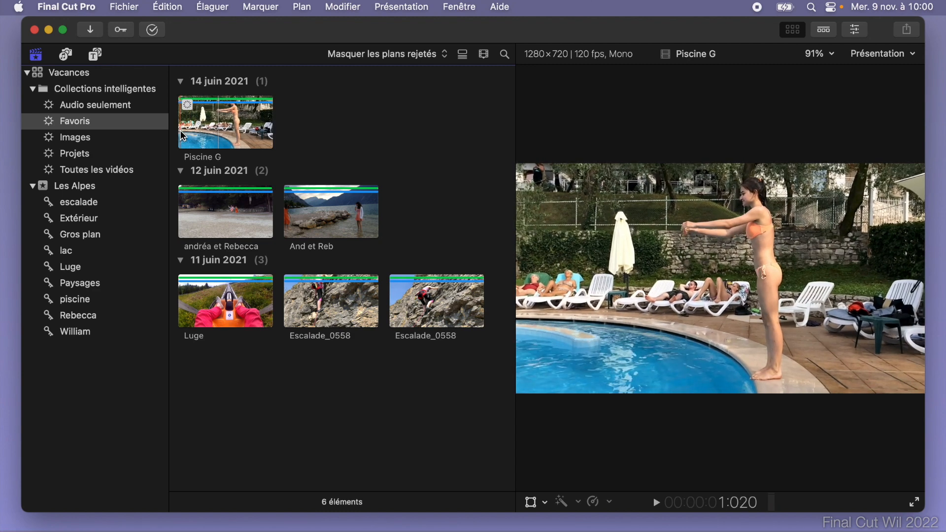
key(l)
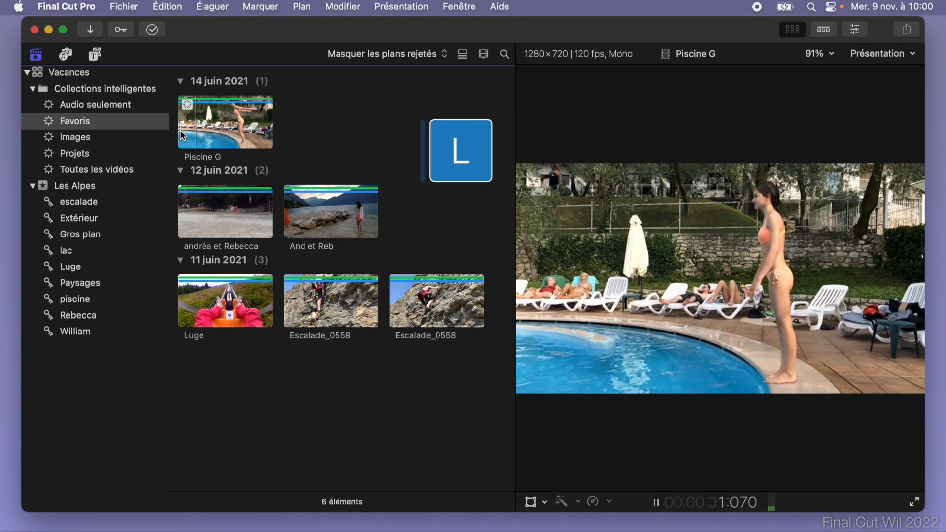